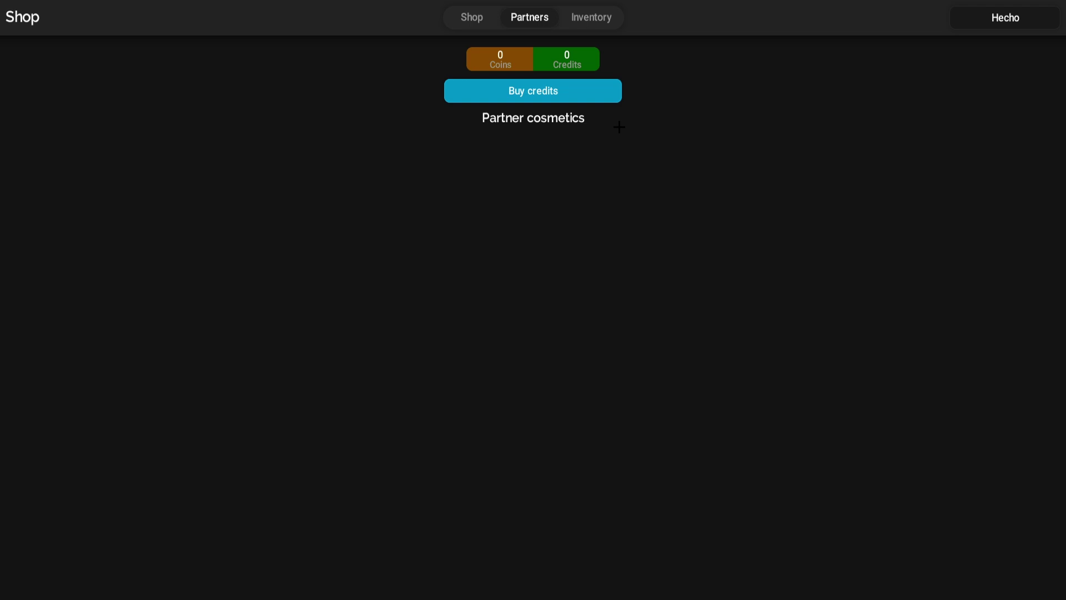
- Look through the cosmetics inventory and the shop's cosmetics of the week, and leave the shop
{"action": "left_click", "coordinate": [605, 16]}
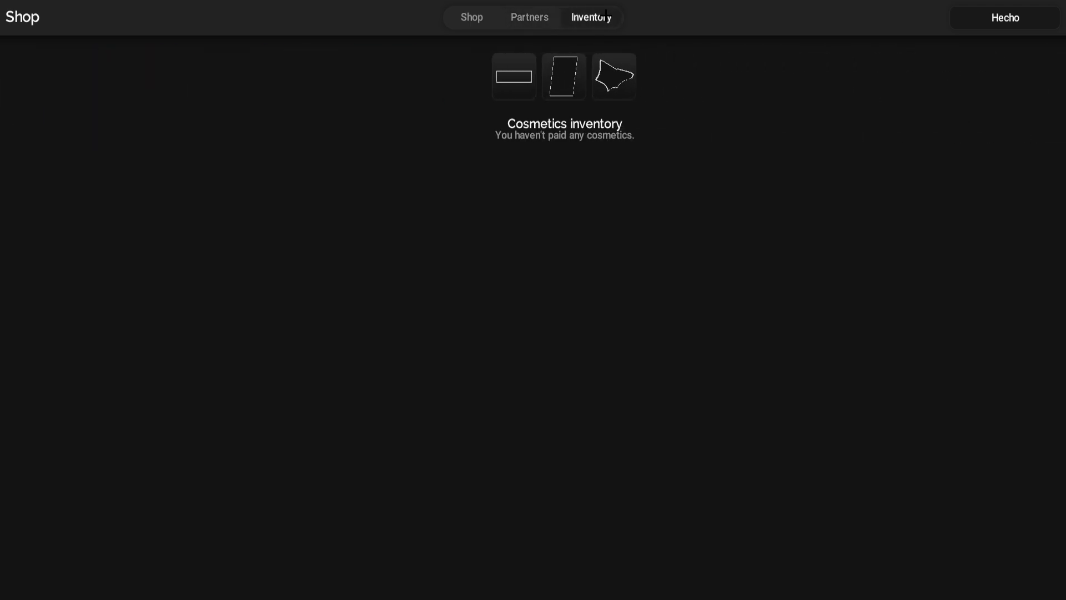
{"action": "left_click", "coordinate": [473, 23]}
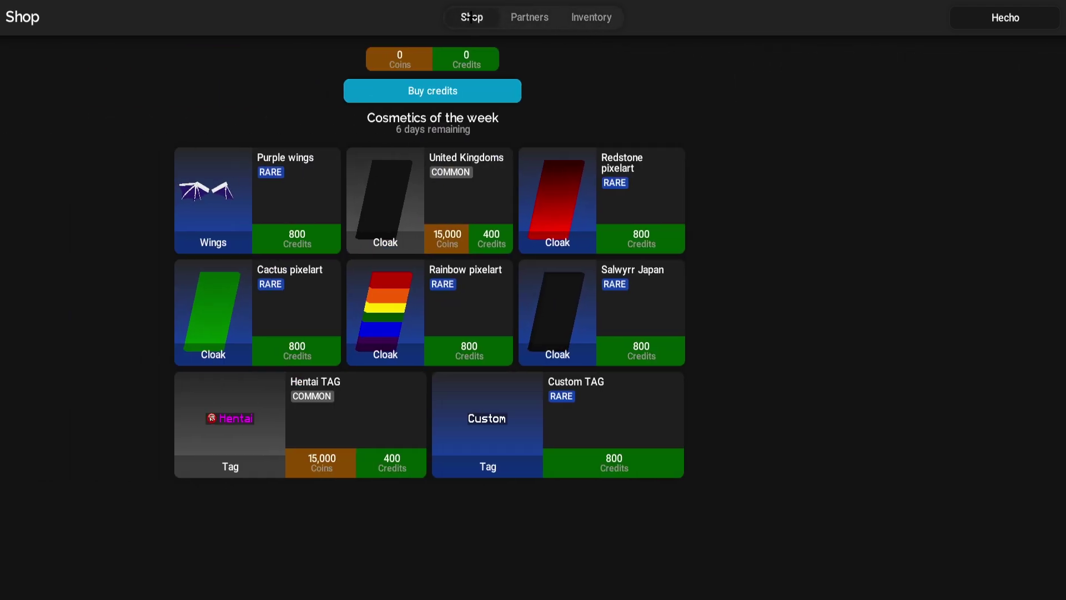
{"action": "key", "text": "Escape"}
- Open the multiplayer server list and view the details of the Universocraft server
{"action": "left_click", "coordinate": [621, 265]}
{"action": "left_click", "coordinate": [333, 111]}
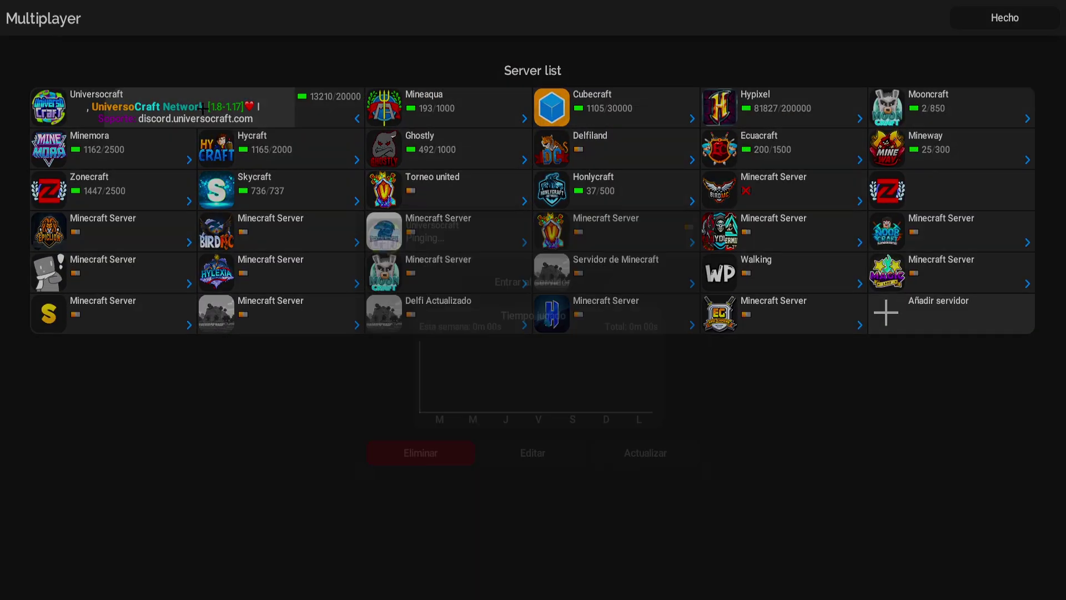
{"action": "left_click", "coordinate": [506, 242]}
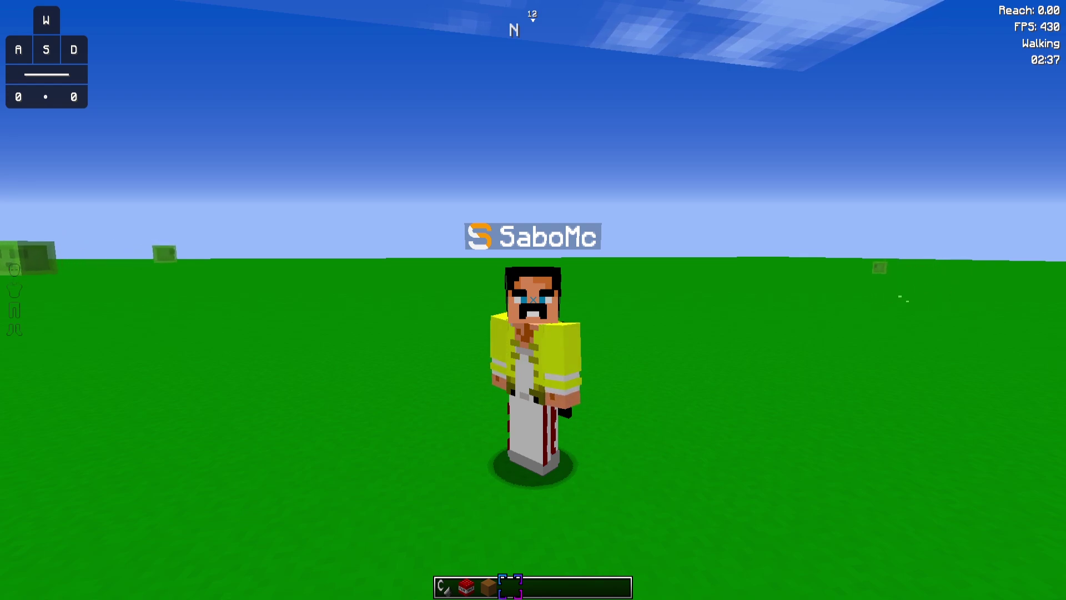
- Browse the available resource packs from the in-game options
{"action": "key", "text": "Escape"}
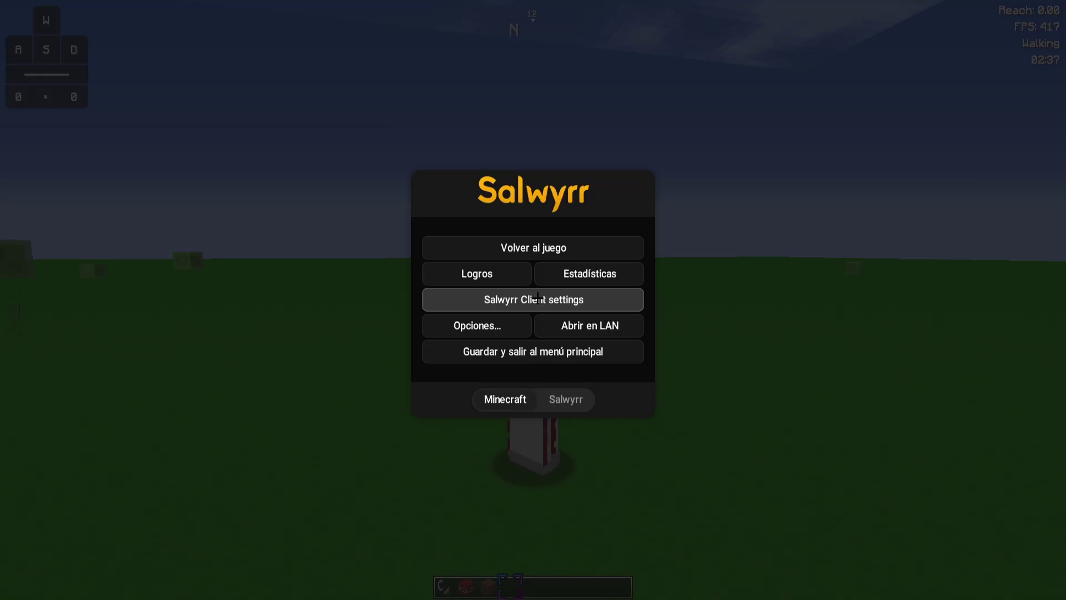
{"action": "left_click", "coordinate": [491, 322]}
{"action": "left_click", "coordinate": [455, 276]}
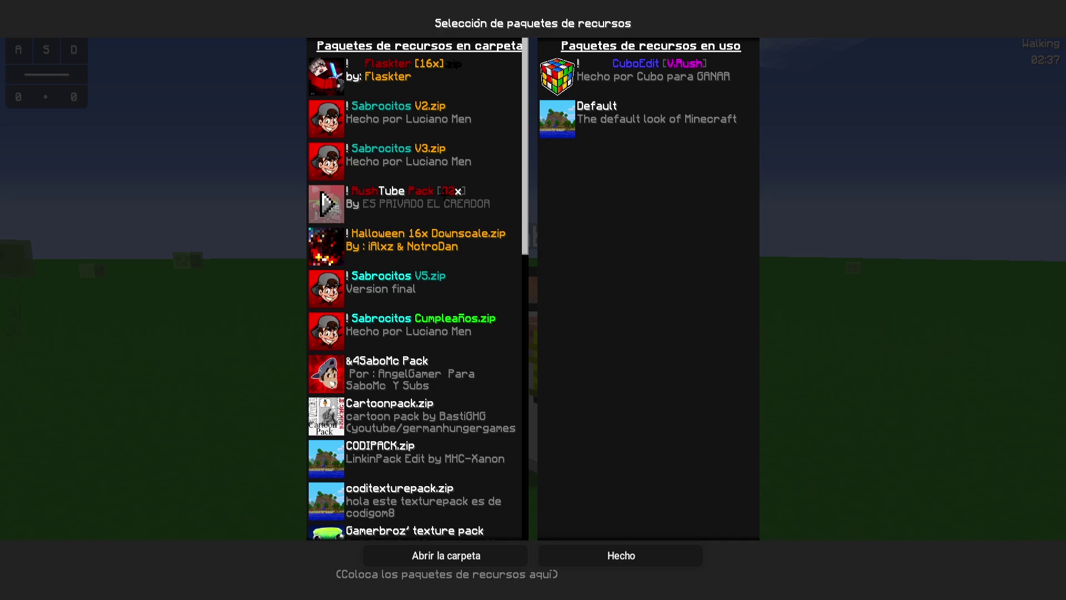
{"action": "scroll", "coordinate": [444, 193], "scroll_direction": "down", "scroll_amount": 10}
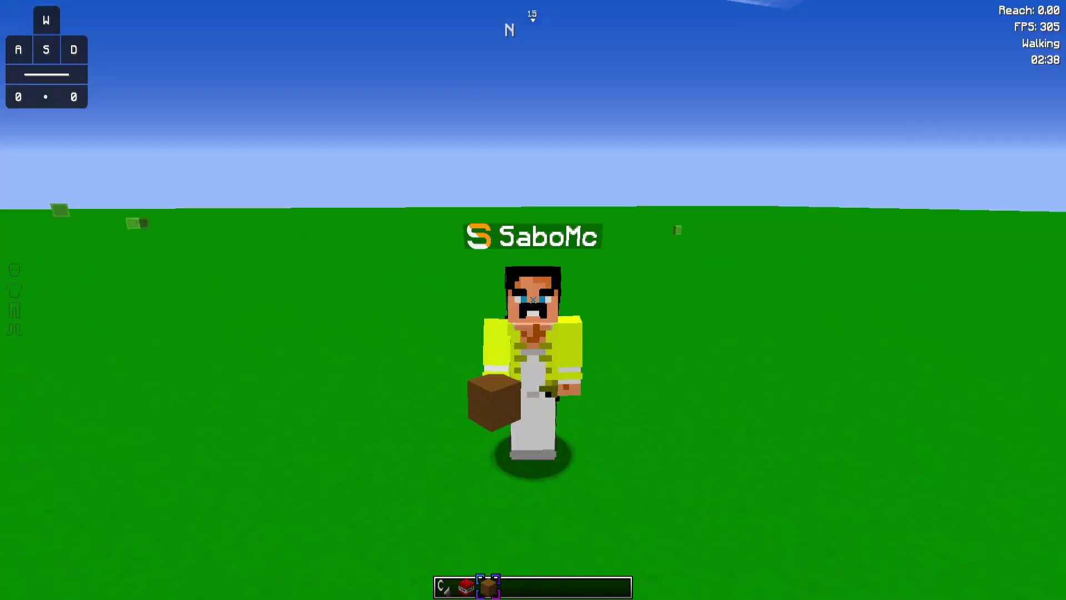
- Lower the mods background opacity slightly in the Salwyrr Client global settings
{"action": "key", "text": "Escape"}
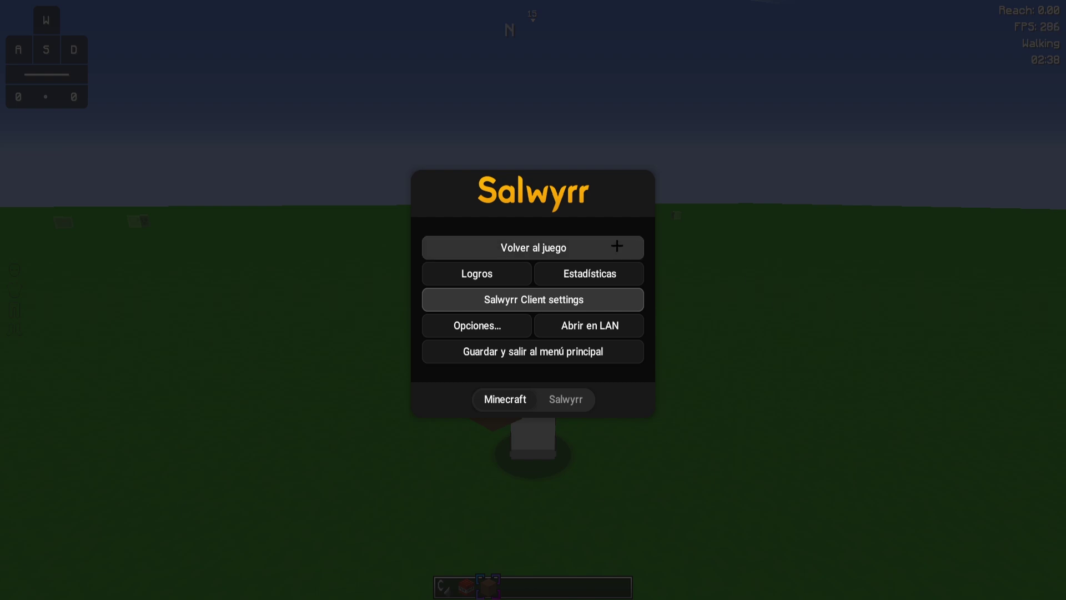
{"action": "left_click", "coordinate": [522, 302]}
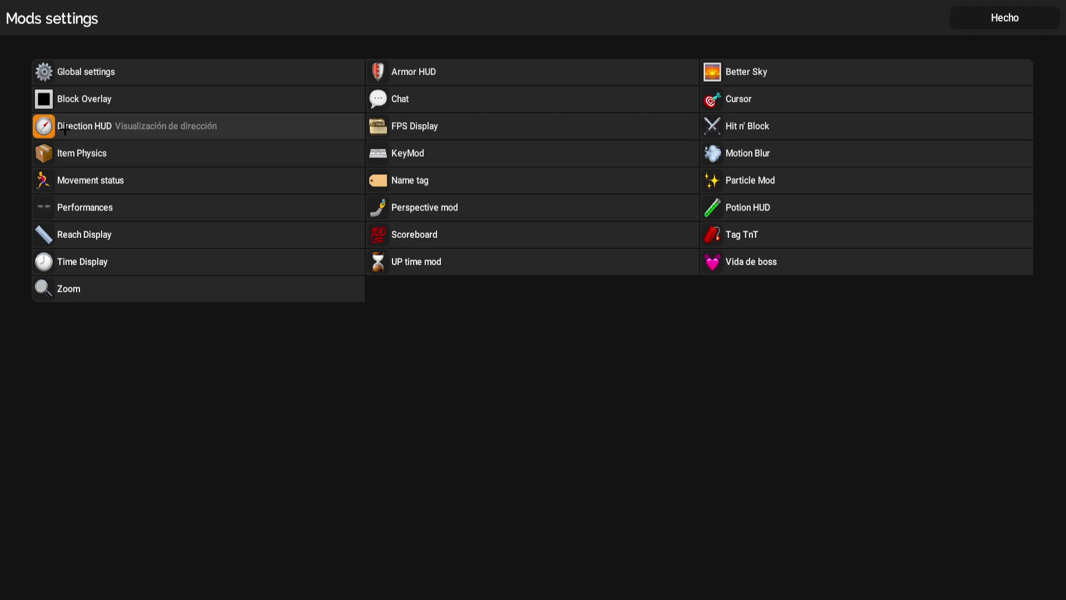
{"action": "left_click", "coordinate": [123, 77]}
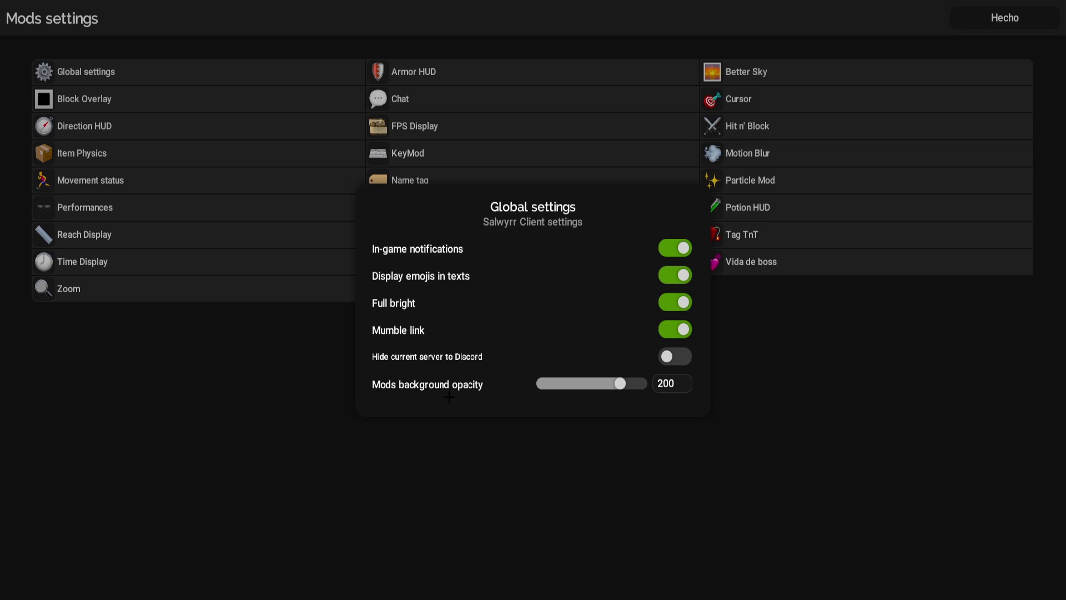
{"action": "mouse_move", "coordinate": [620, 383]}
{"action": "left_mouse_down"}
{"action": "mouse_move", "coordinate": [548, 384]}
{"action": "mouse_move", "coordinate": [616, 384]}
{"action": "left_mouse_up"}
- Enable Block Overlay, pick an animated colour for it, and return to the game
{"action": "left_click", "coordinate": [131, 103]}
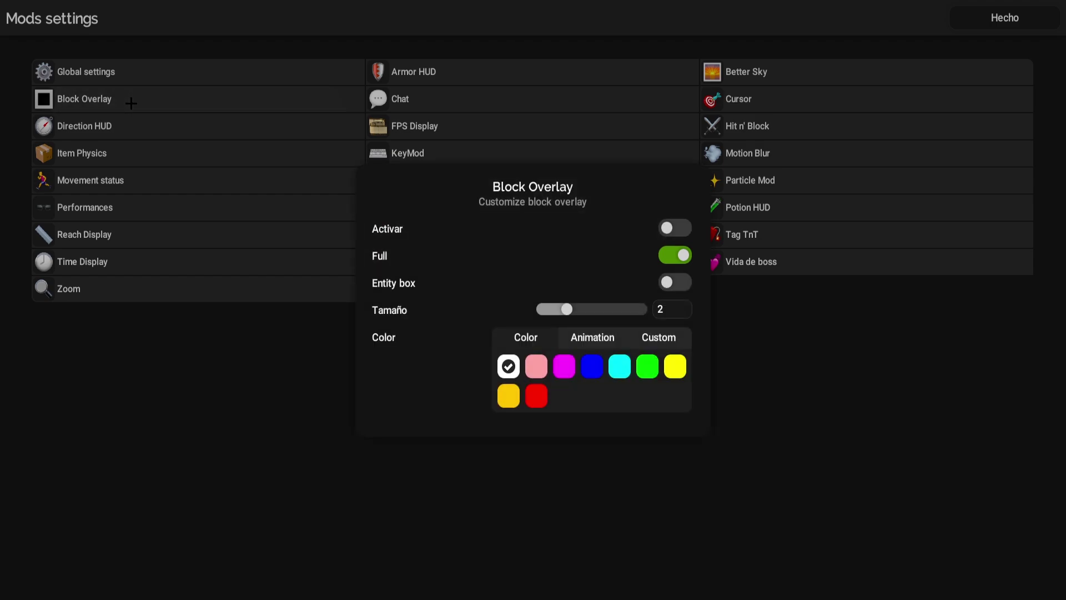
{"action": "left_click", "coordinate": [681, 229]}
{"action": "left_click", "coordinate": [606, 336]}
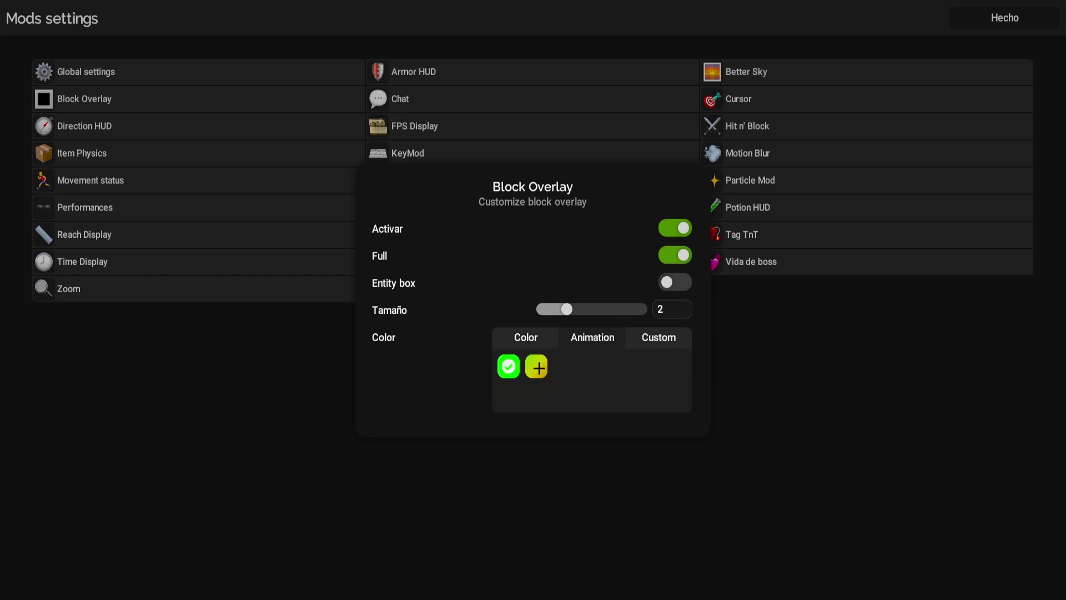
{"action": "key", "text": "Escape"}
- Walk around in first-person view to examine the animated block overlay on the ground, and switch the camera back
{"action": "key", "text": "F5"}
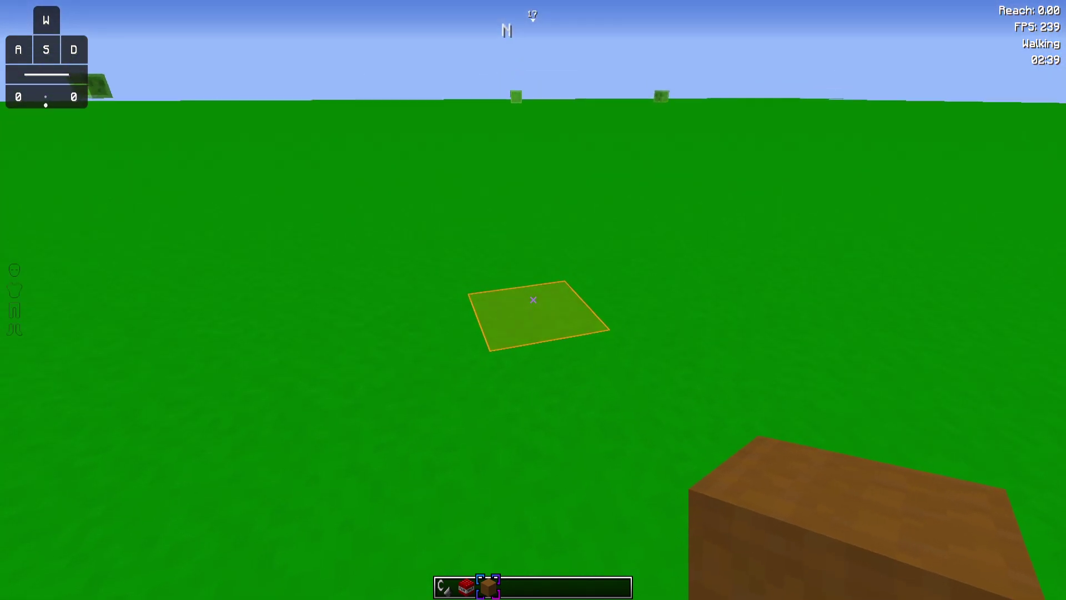
{"action": "key", "text": "w"}
{"action": "key", "text": "d"}
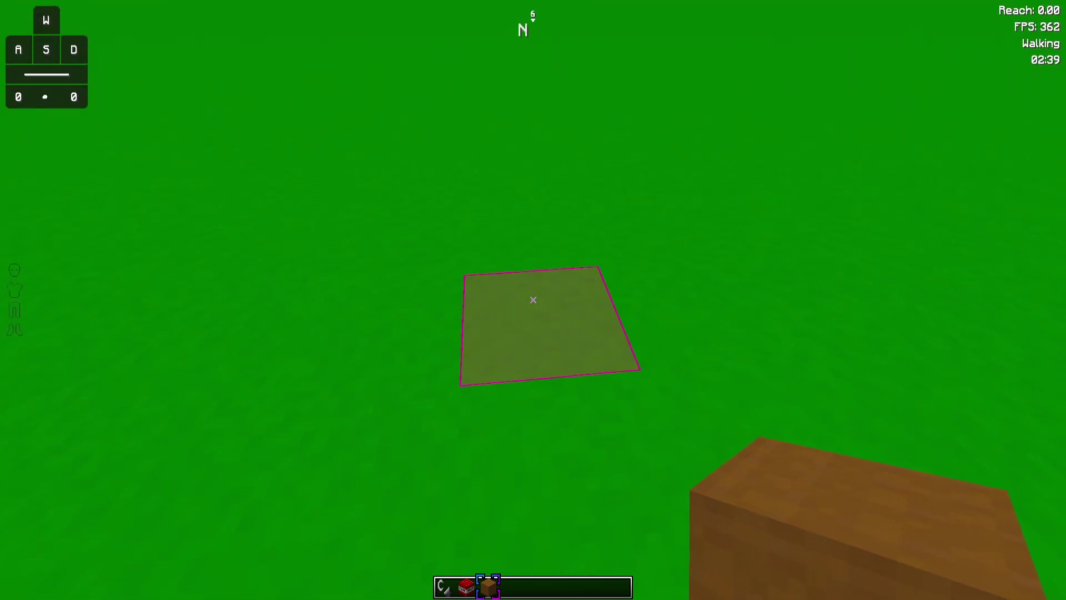
{"action": "key", "text": "w"}
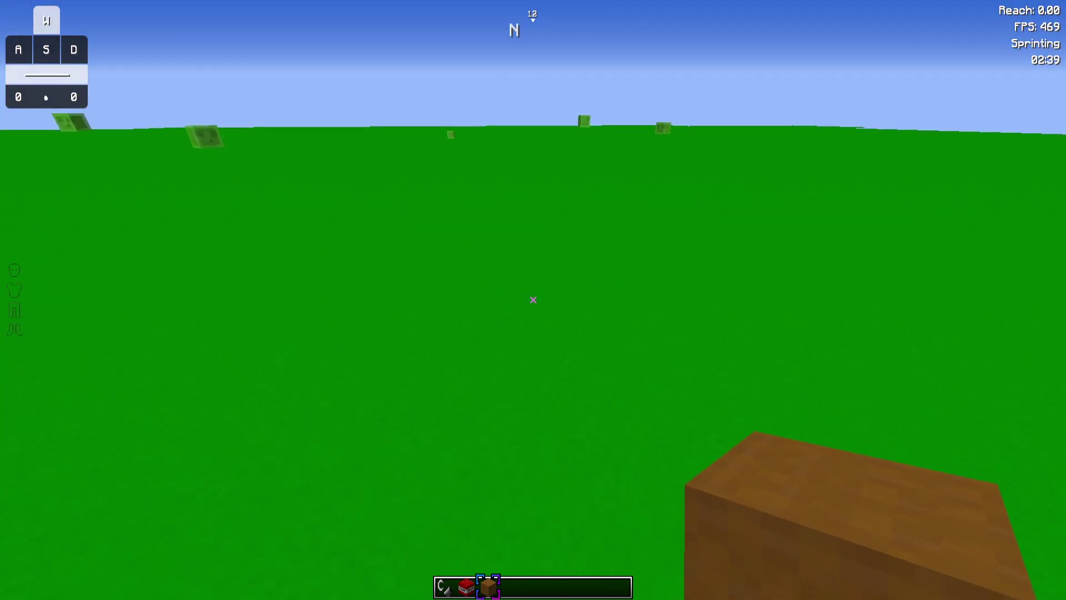
{"action": "key", "text": "d"}
{"action": "key", "text": "F5"}
{"action": "key", "text": "F5"}
- Reopen the Block Overlay settings and view its animated colour options
{"action": "key", "text": "Escape"}
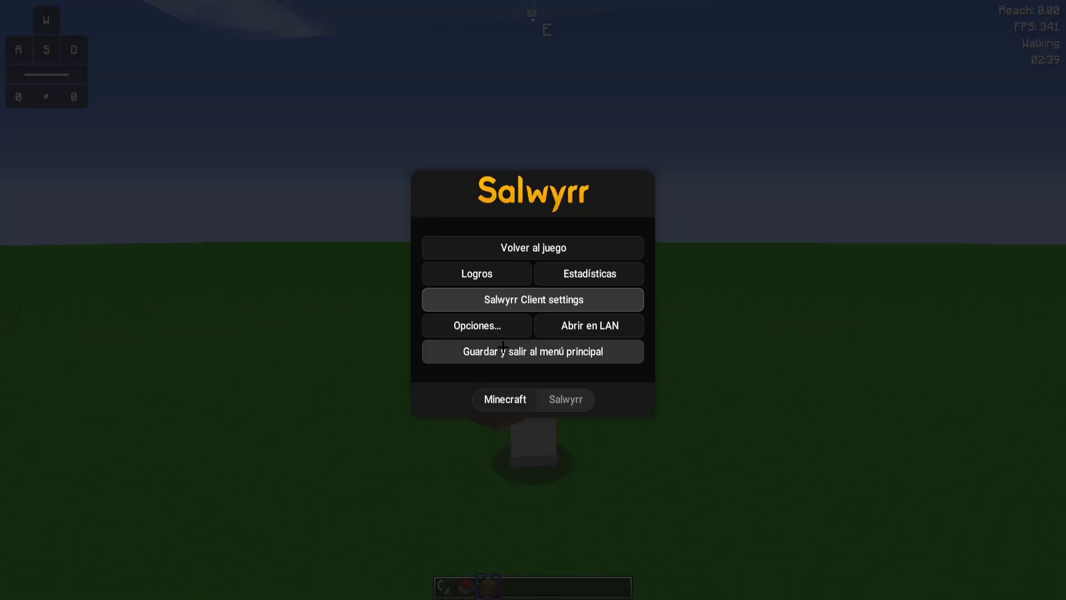
{"action": "left_click", "coordinate": [525, 298]}
{"action": "left_click", "coordinate": [584, 341]}
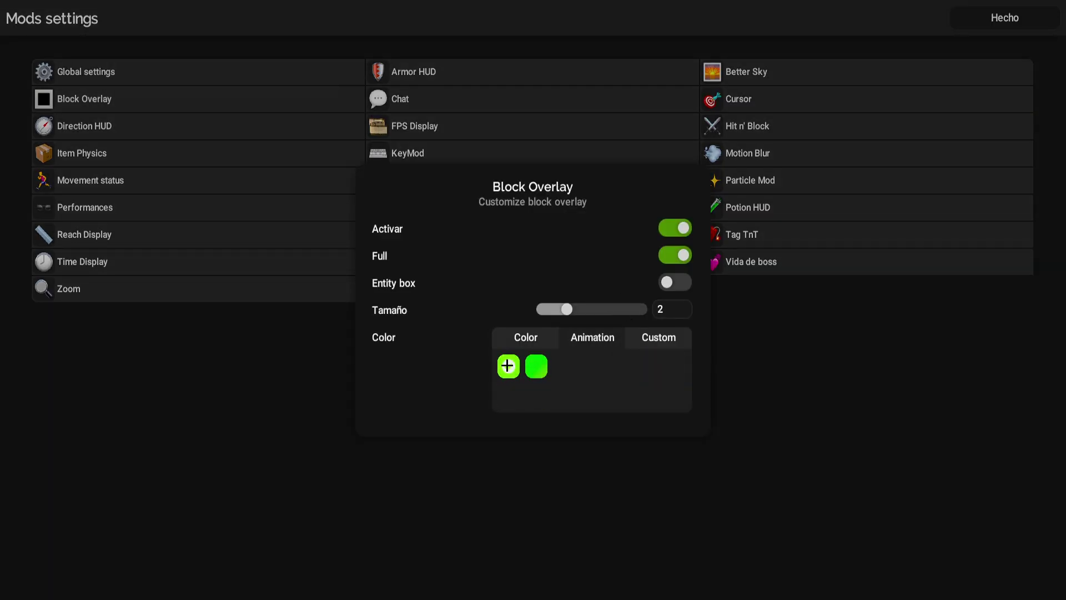
- Turn the Direction HUD off and on again, try its Medium mode, and set the mode to Full
{"action": "left_click", "coordinate": [158, 122]}
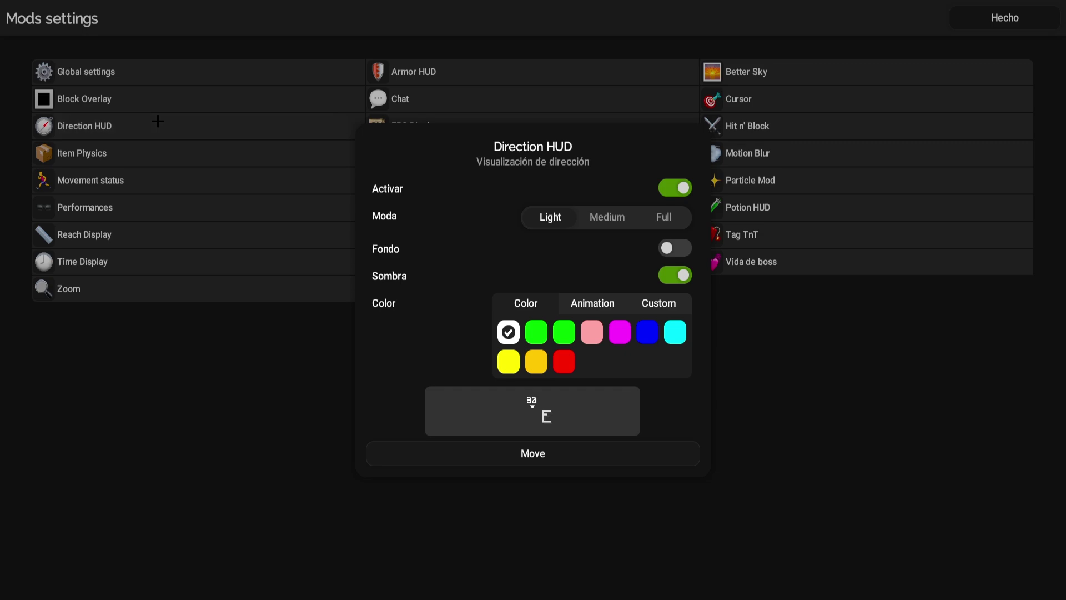
{"action": "left_click", "coordinate": [671, 183]}
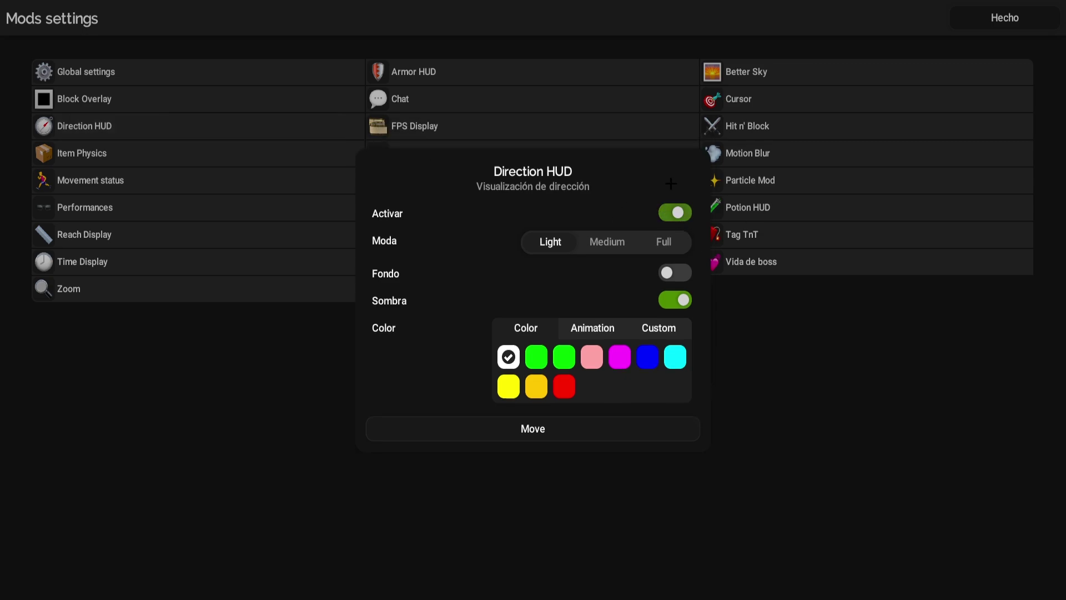
{"action": "left_click", "coordinate": [670, 212]}
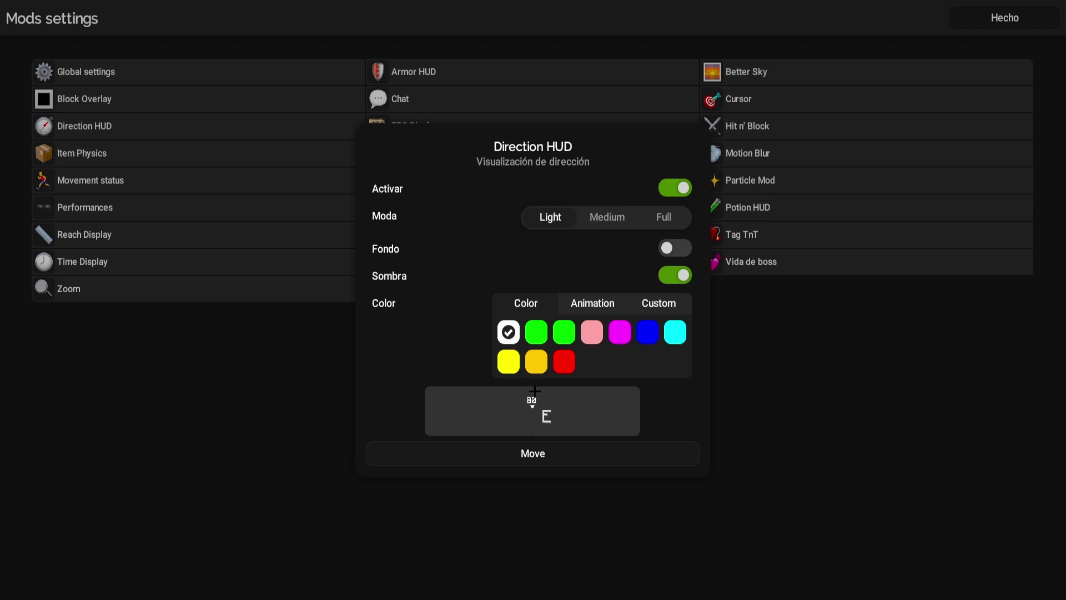
{"action": "left_click", "coordinate": [607, 218]}
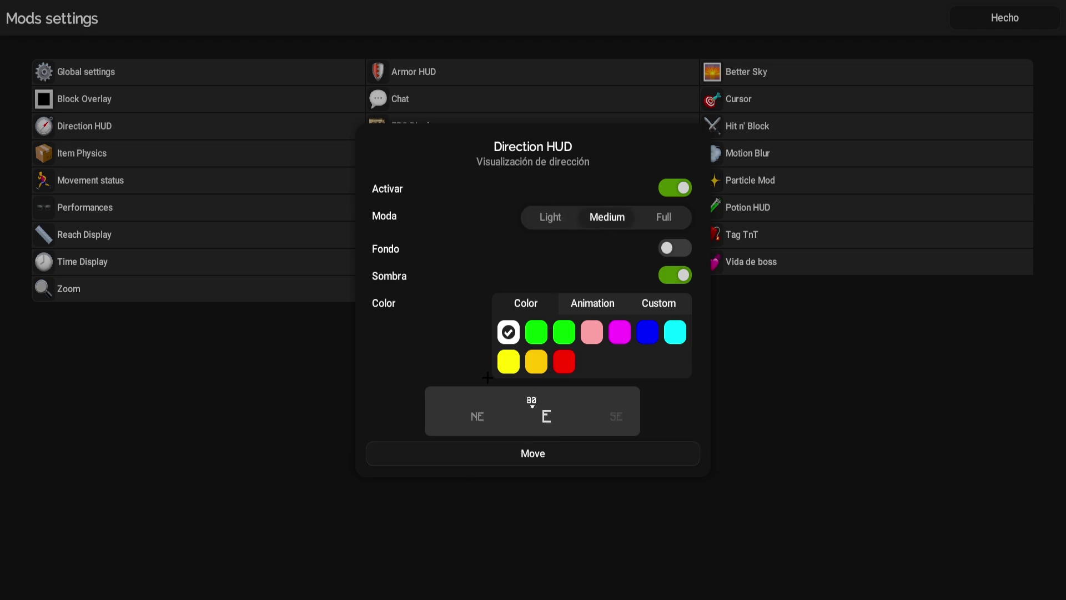
{"action": "left_click", "coordinate": [664, 217]}
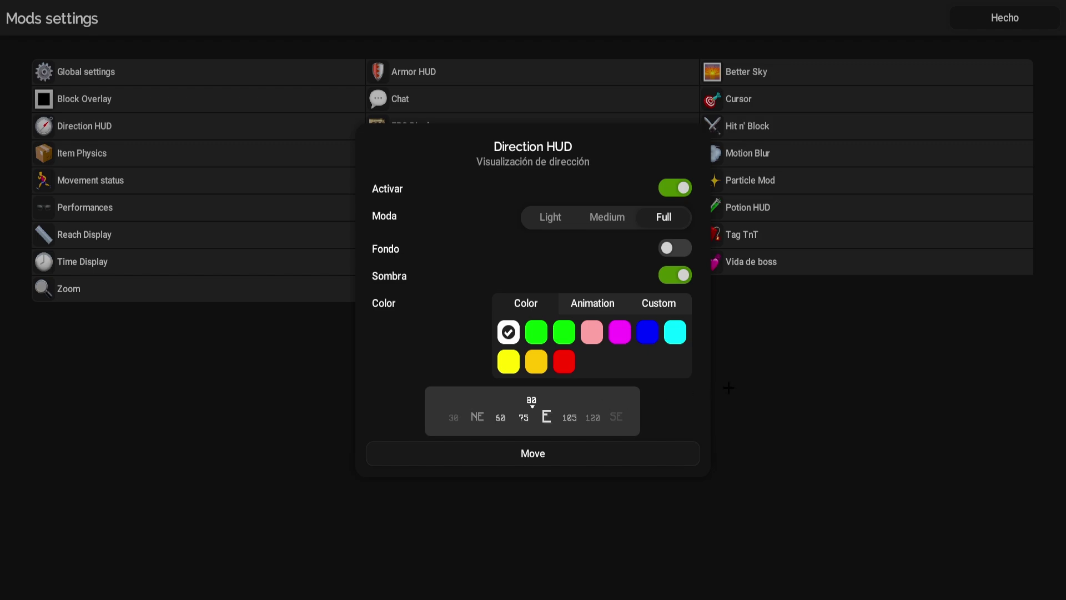
- View the Direction HUD's animated and custom colour options and return to the plain colours
{"action": "left_click", "coordinate": [580, 302]}
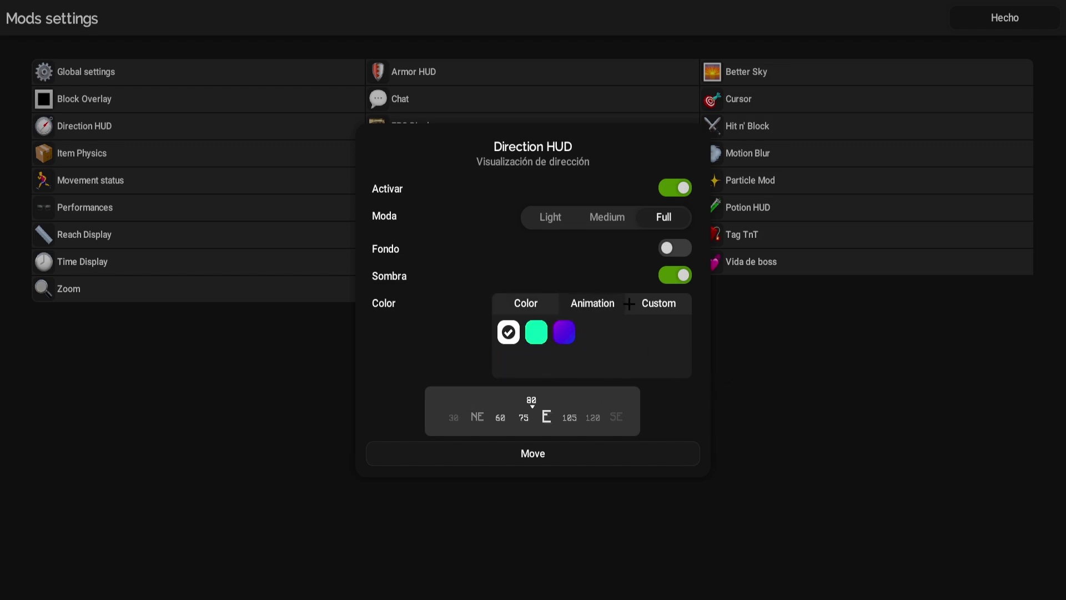
{"action": "left_click", "coordinate": [657, 301]}
{"action": "left_click", "coordinate": [526, 303]}
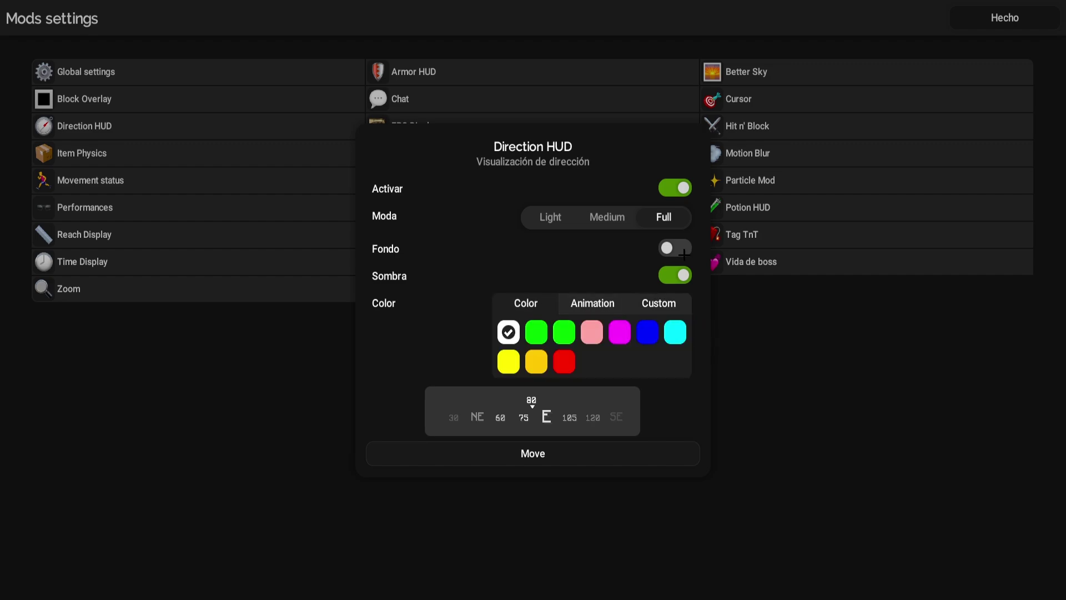
- Compare dropped items with Item Physics off and on, keep the mod enabled at maximum size, and close its settings
{"action": "left_click", "coordinate": [145, 147]}
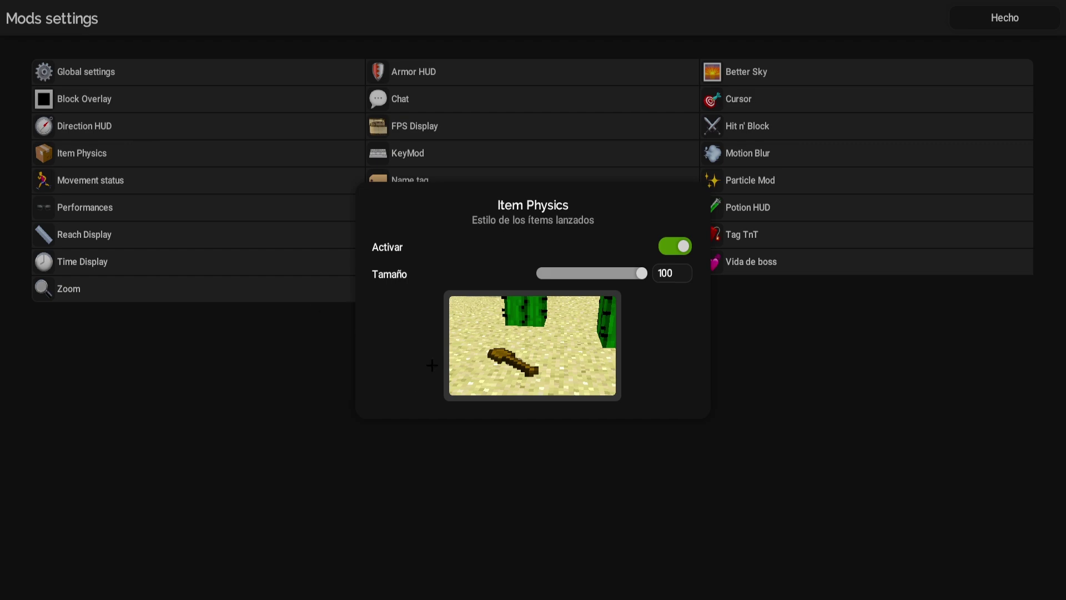
{"action": "left_click", "coordinate": [680, 244]}
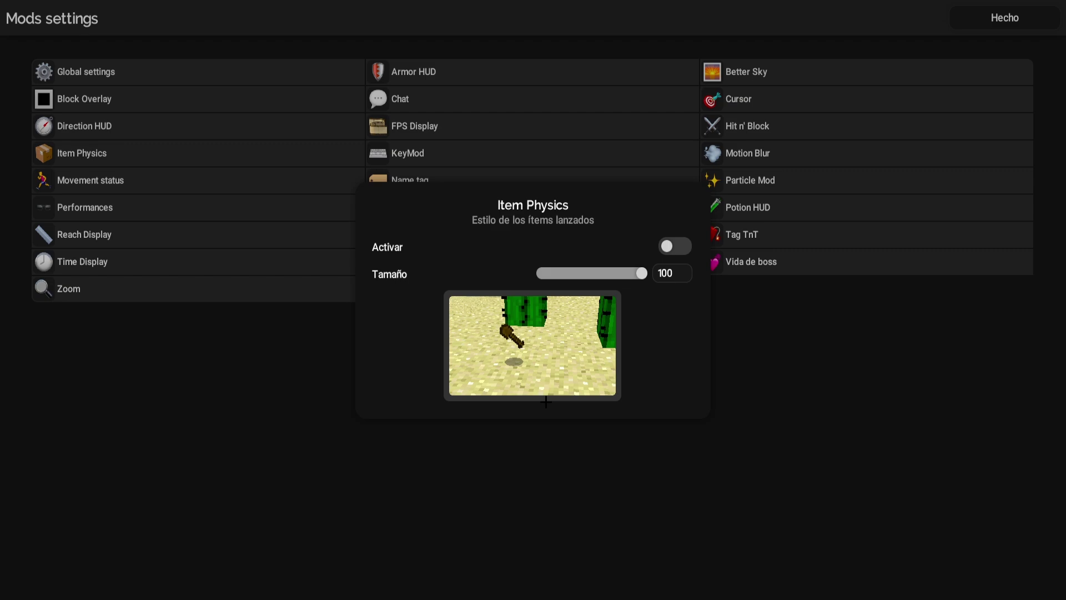
{"action": "left_click", "coordinate": [667, 245]}
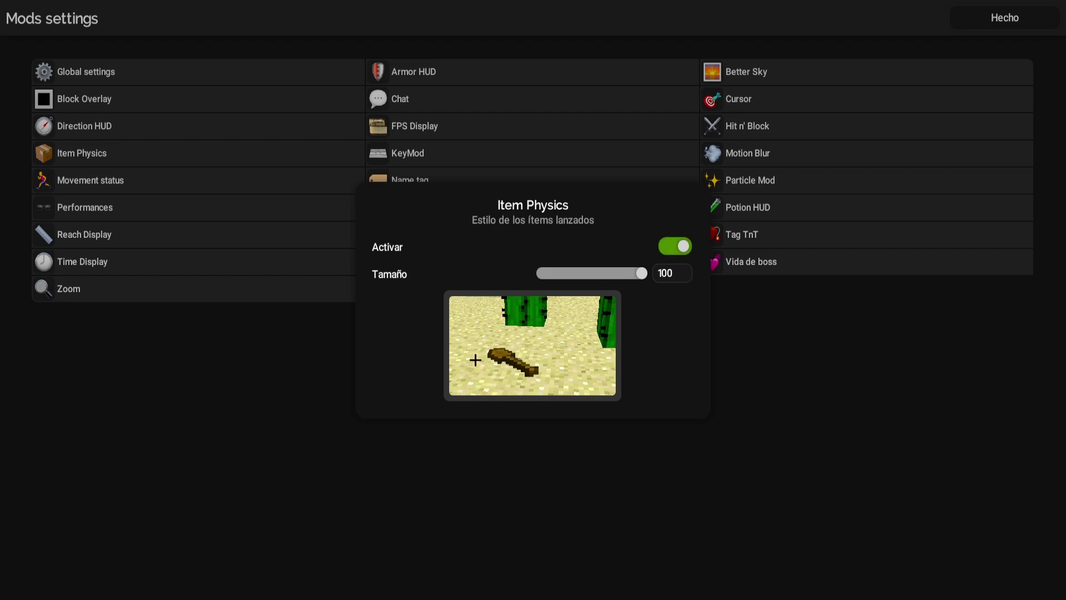
{"action": "left_click_drag", "start_coordinate": [643, 273], "coordinate": [690, 270]}
{"action": "left_click", "coordinate": [807, 322]}
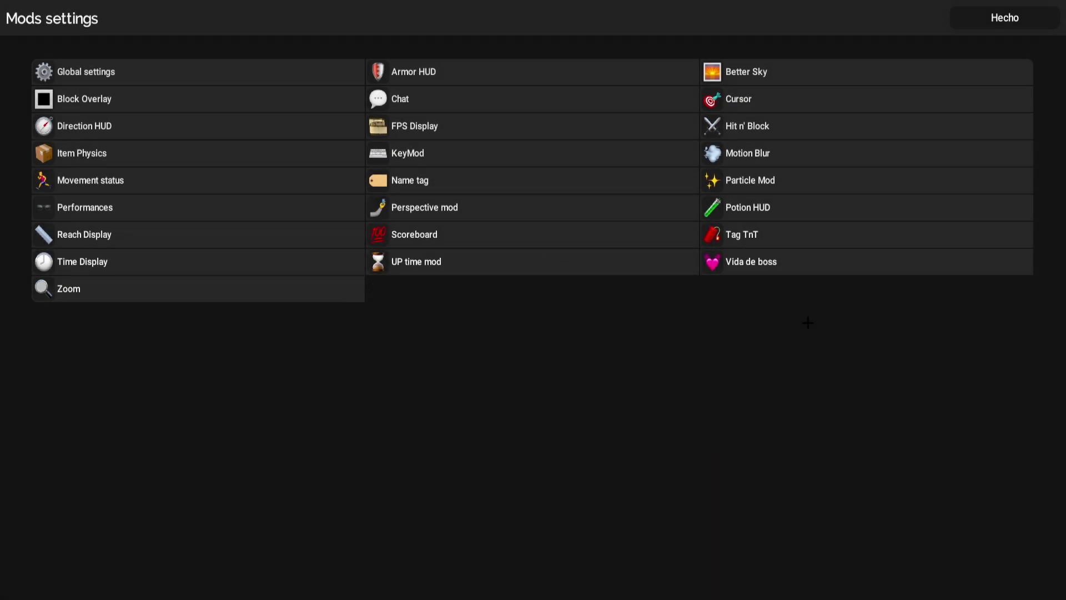
- Try the Movement status background and text switches, and view the Performances settings
{"action": "left_click", "coordinate": [111, 180]}
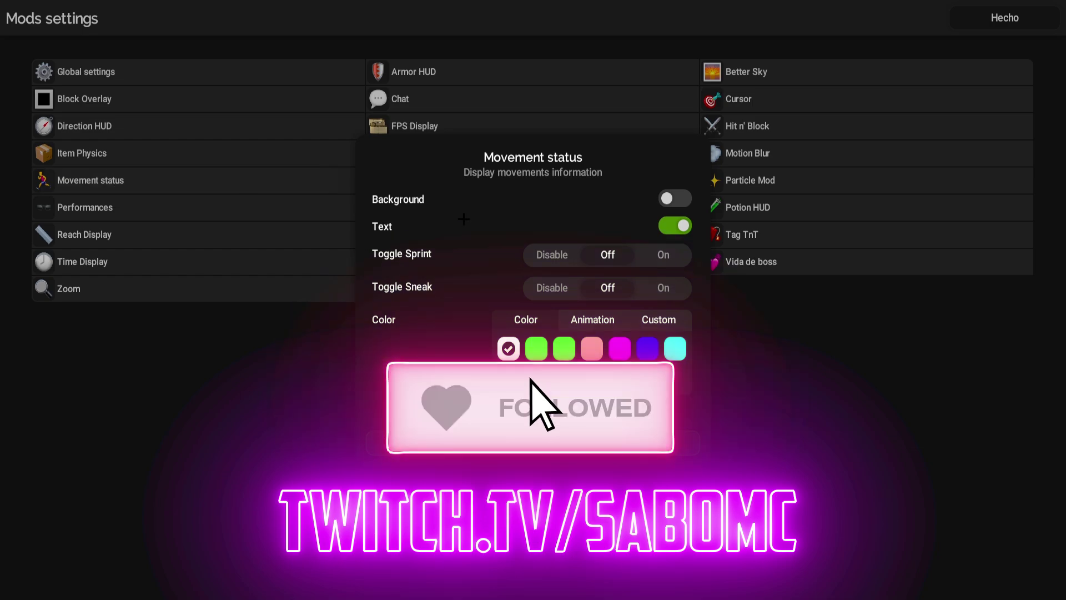
{"action": "left_click", "coordinate": [672, 195]}
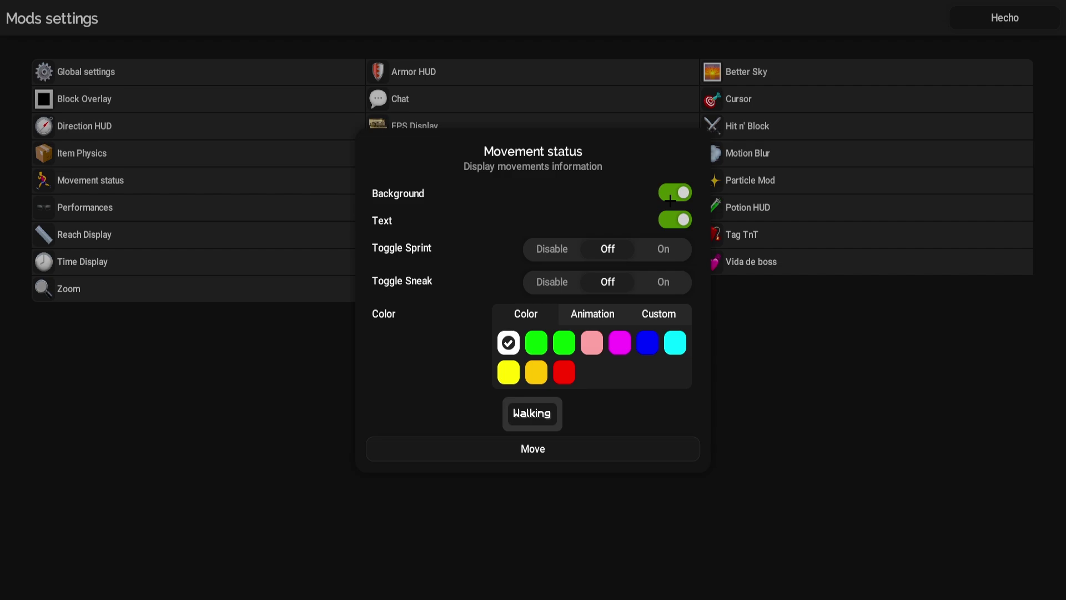
{"action": "left_click", "coordinate": [670, 200]}
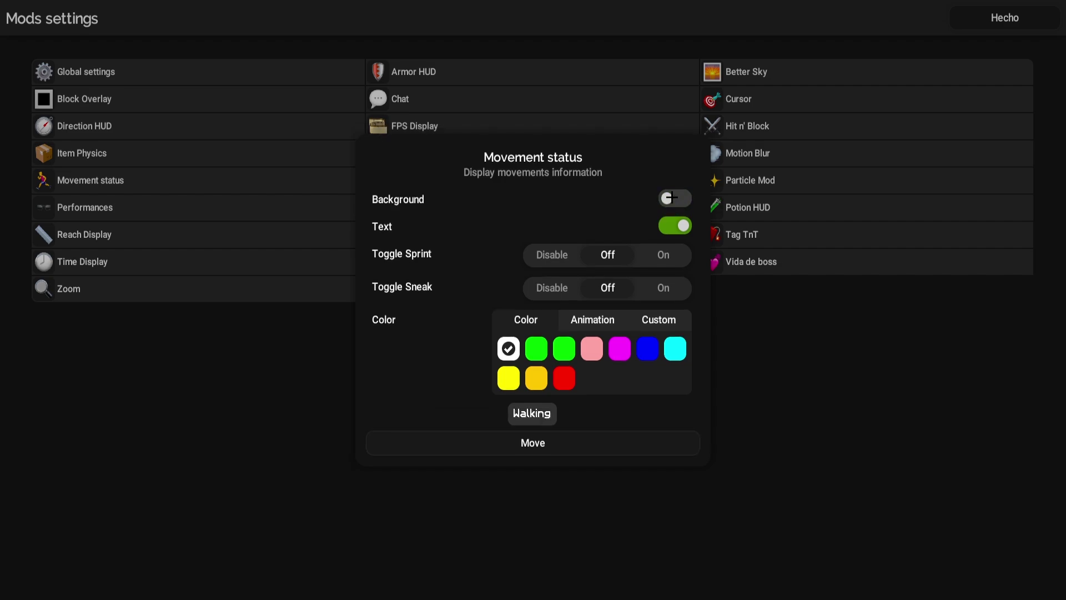
{"action": "left_click", "coordinate": [674, 225]}
{"action": "left_click", "coordinate": [127, 216]}
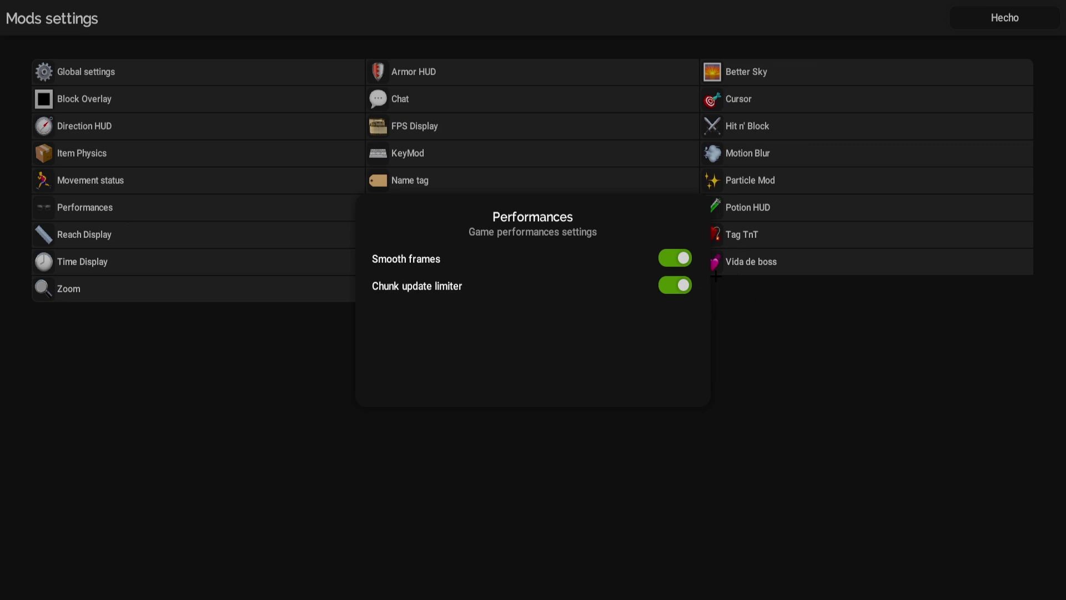
- Enable the Reach Display's background and set its text colour to the second green
{"action": "left_click", "coordinate": [158, 235]}
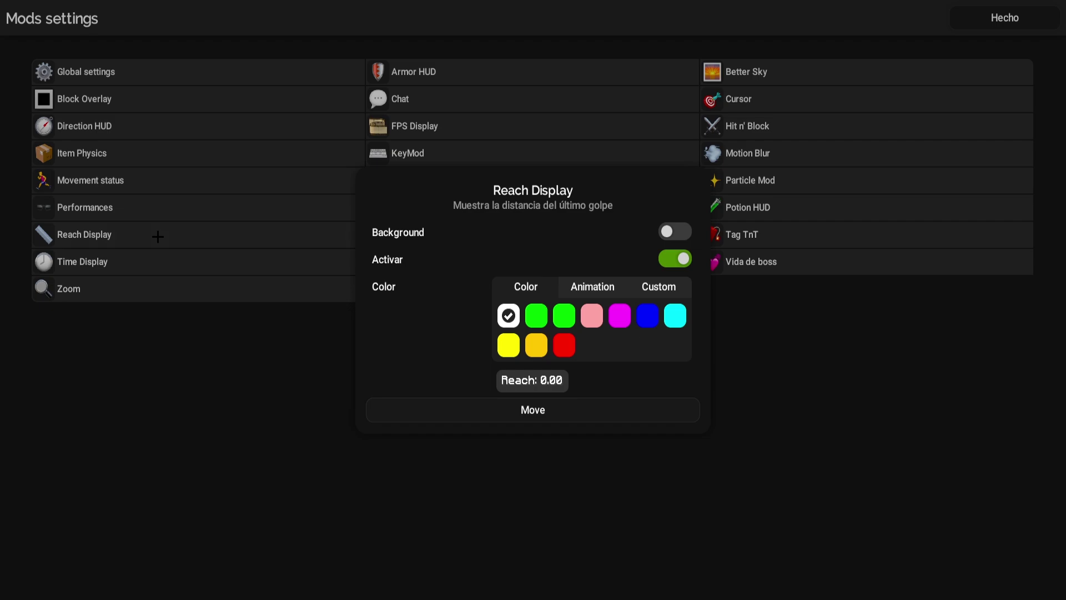
{"action": "left_click", "coordinate": [674, 231]}
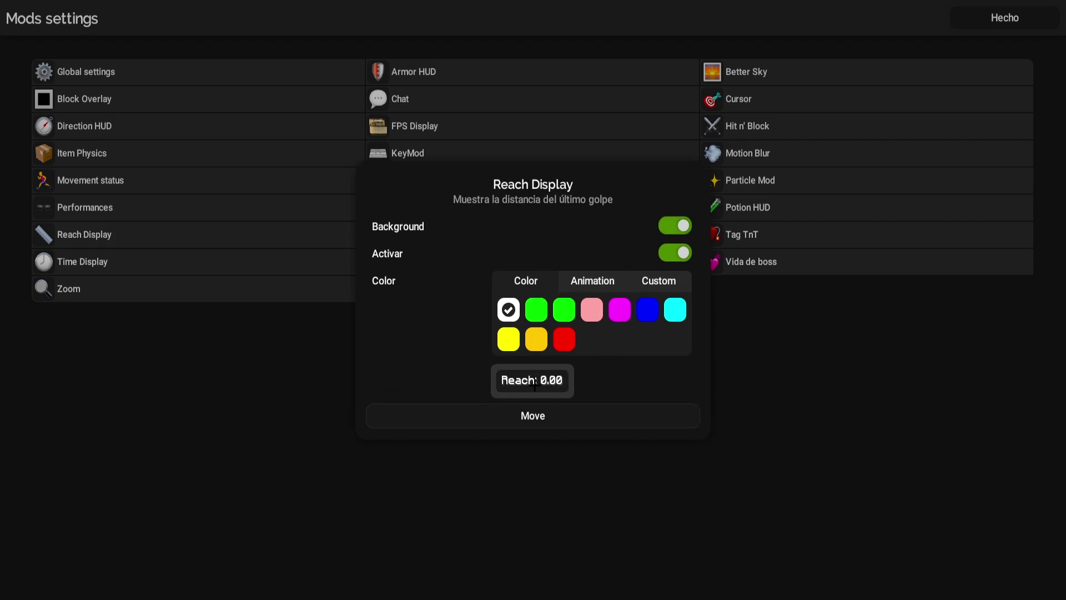
{"action": "left_click", "coordinate": [537, 309]}
{"action": "left_click", "coordinate": [567, 310]}
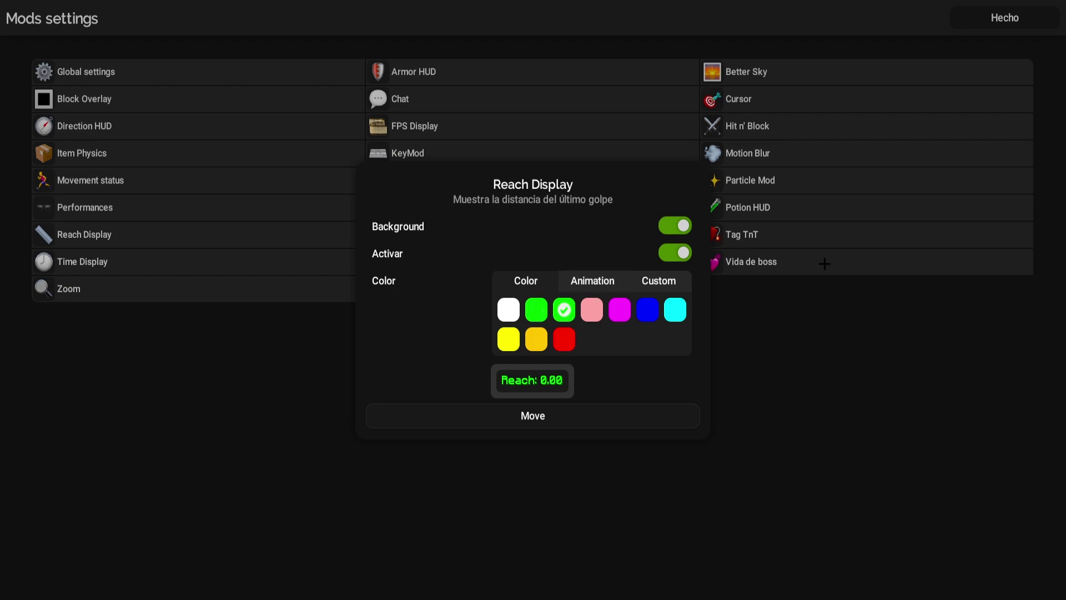
- Turn off the Reach Display and Time Display mods
{"action": "left_click", "coordinate": [680, 251]}
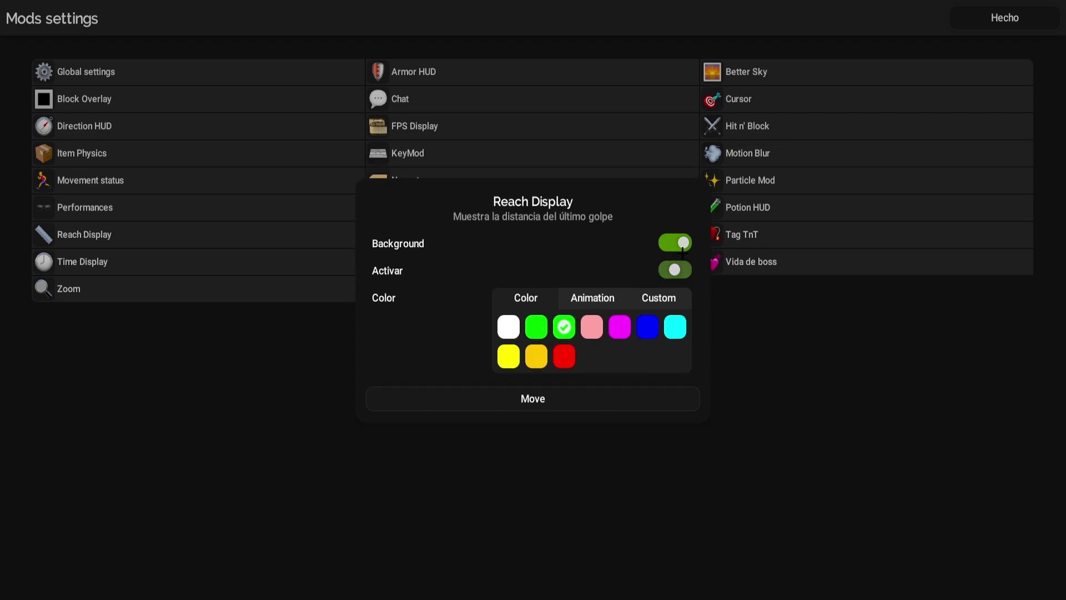
{"action": "left_click", "coordinate": [746, 282]}
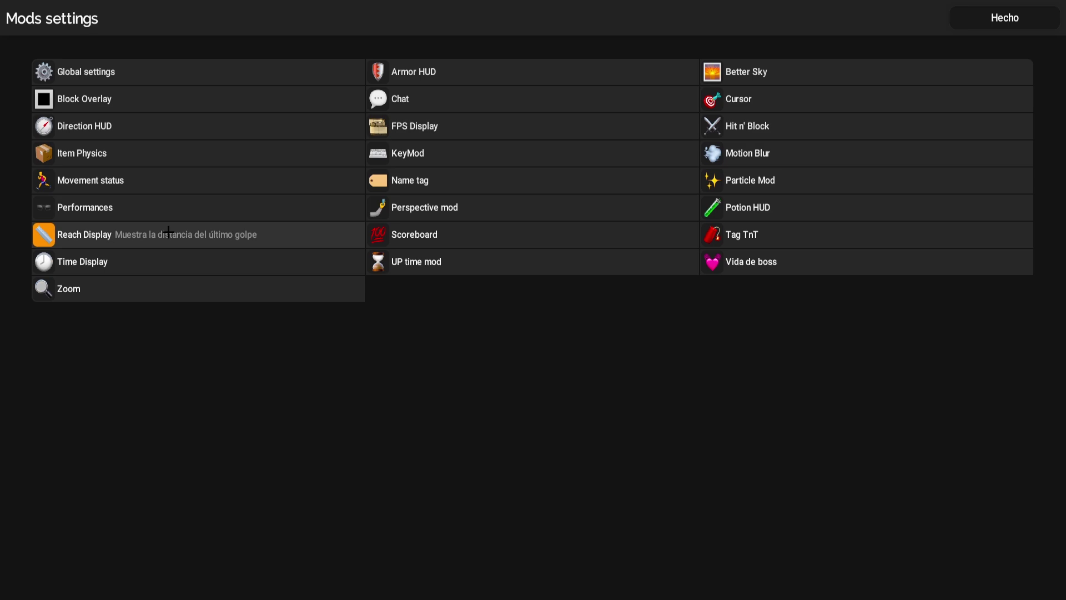
{"action": "left_click", "coordinate": [190, 261]}
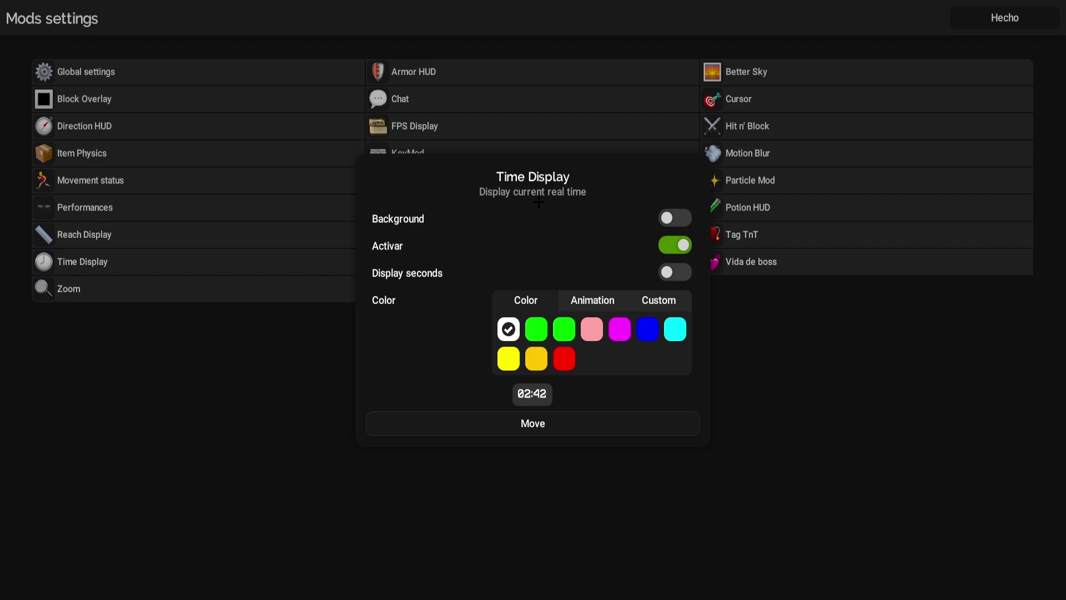
{"action": "left_click", "coordinate": [677, 243]}
{"action": "left_click", "coordinate": [740, 265]}
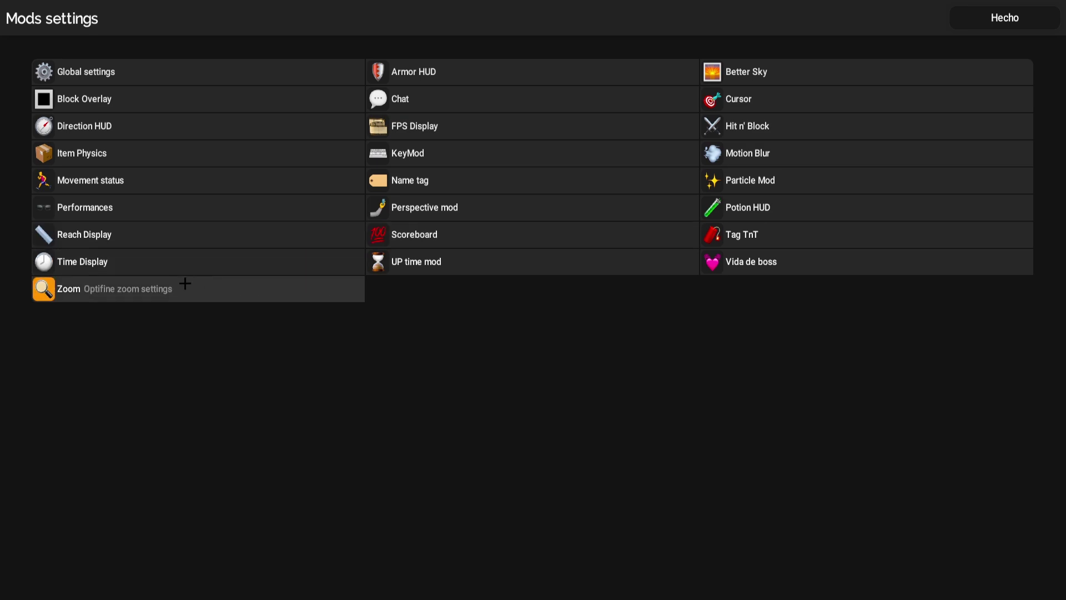
- View the Zoom mod's settings, return to the game and test the zoom on the character in third-person front view
{"action": "left_click", "coordinate": [167, 288]}
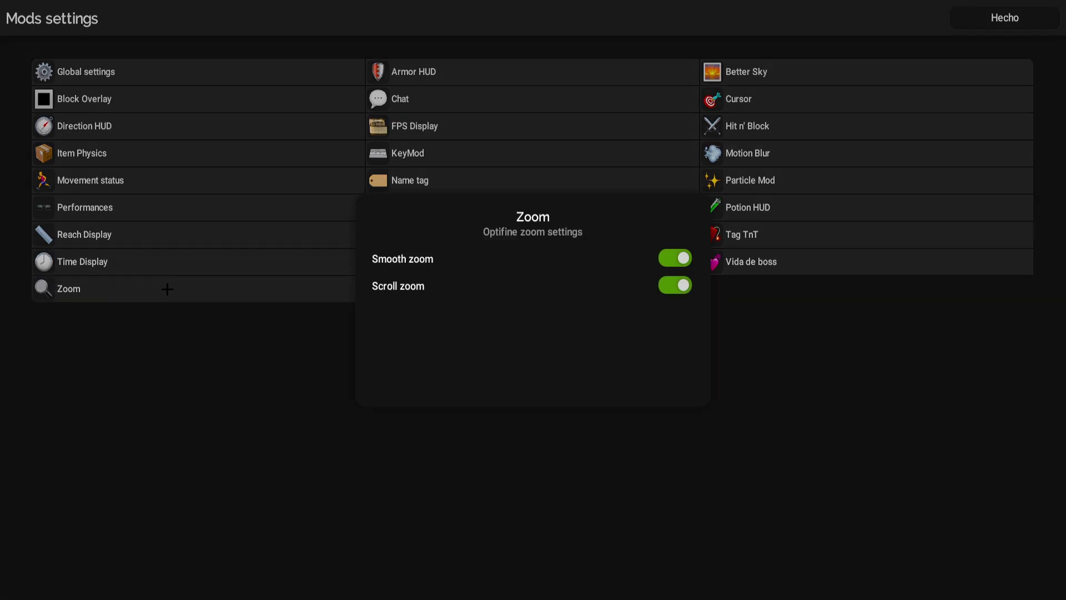
{"action": "key", "text": "Escape"}
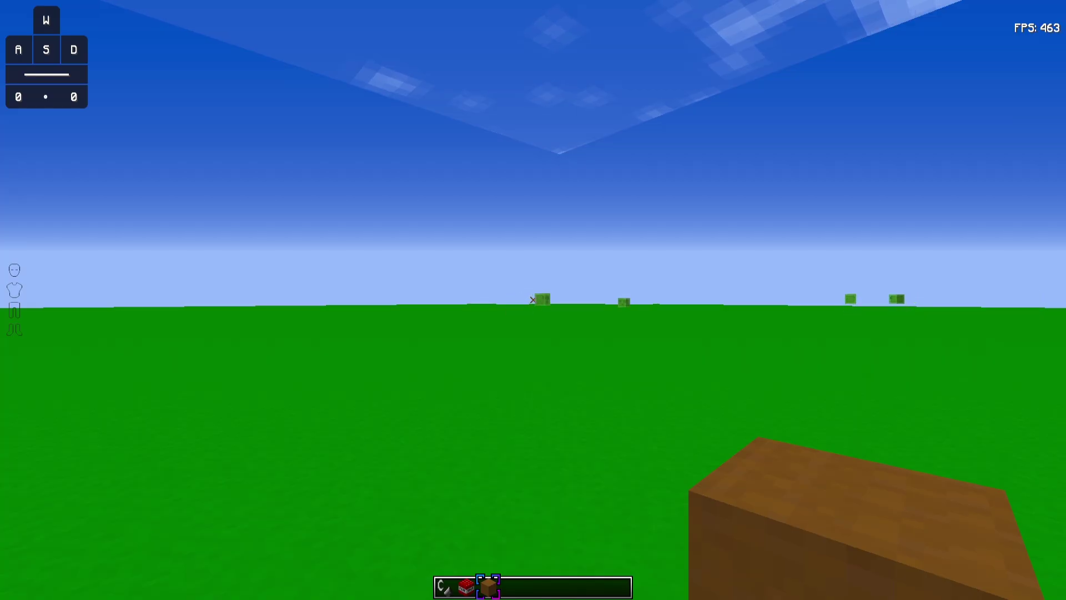
{"action": "key", "text": "c"}
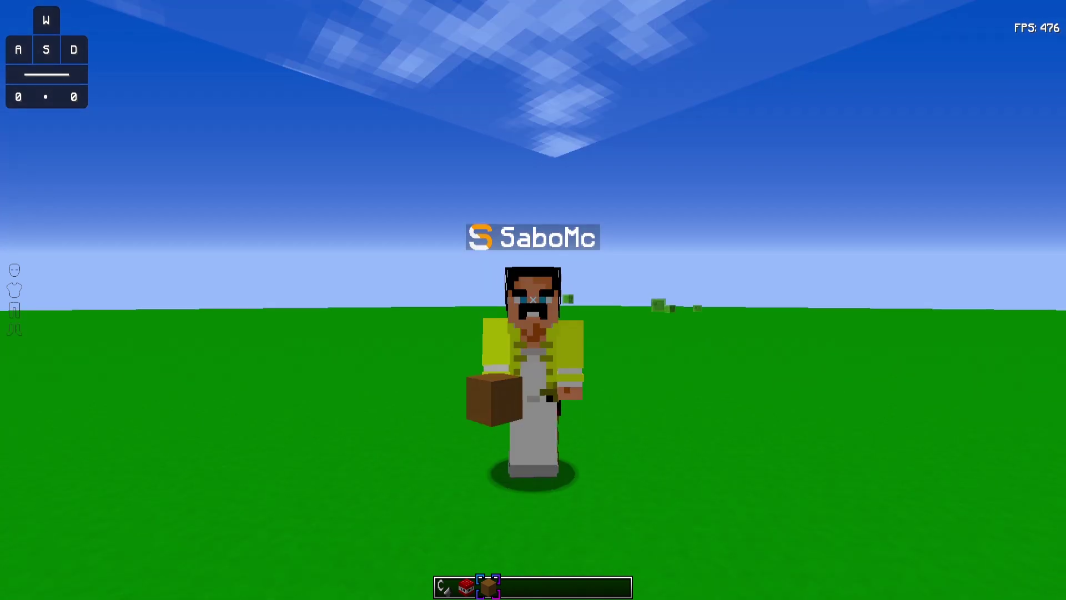
{"action": "scroll", "coordinate": [534, 300], "scroll_direction": "up", "scroll_amount": 3}
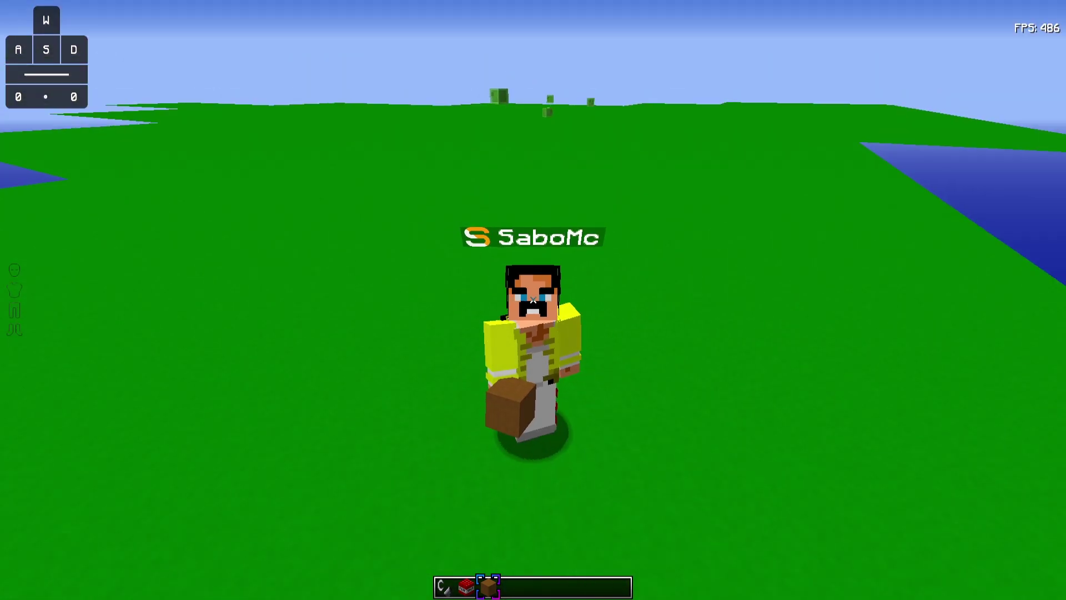
- Enable the Armor HUD's background and try its Activar and Durability switches, leaving both on
{"action": "key", "text": "Escape"}
{"action": "left_click", "coordinate": [533, 300]}
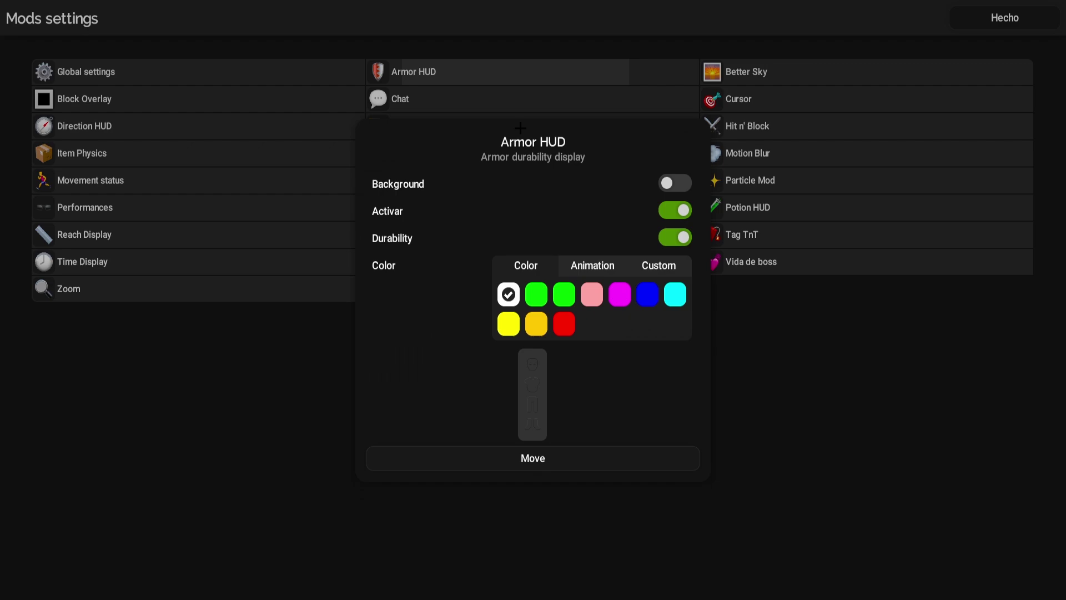
{"action": "left_click", "coordinate": [673, 182]}
{"action": "left_click", "coordinate": [674, 204]}
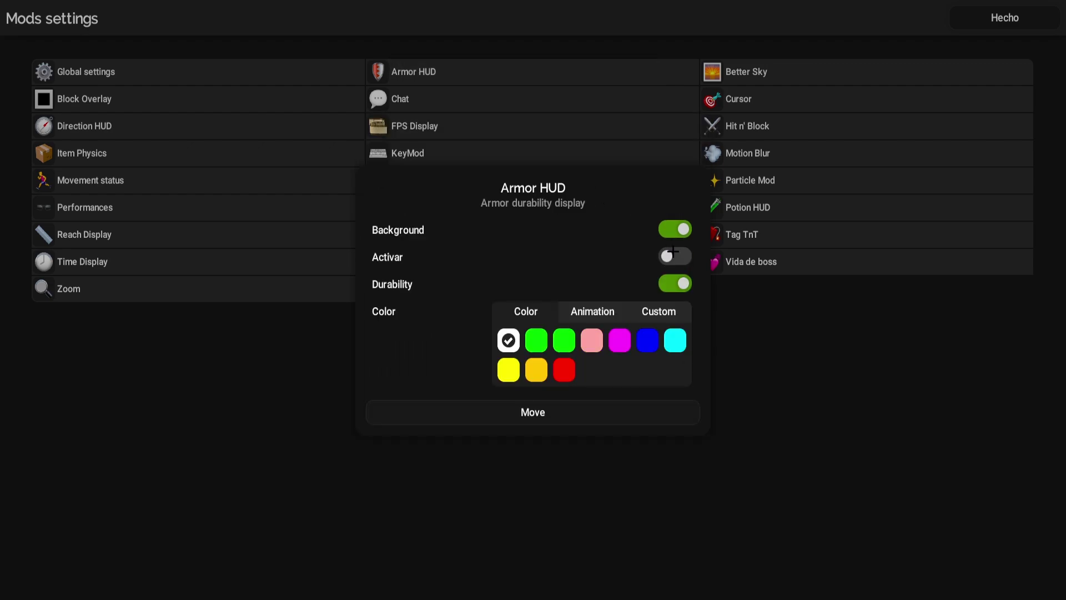
{"action": "left_click", "coordinate": [674, 203]}
{"action": "left_click", "coordinate": [667, 231]}
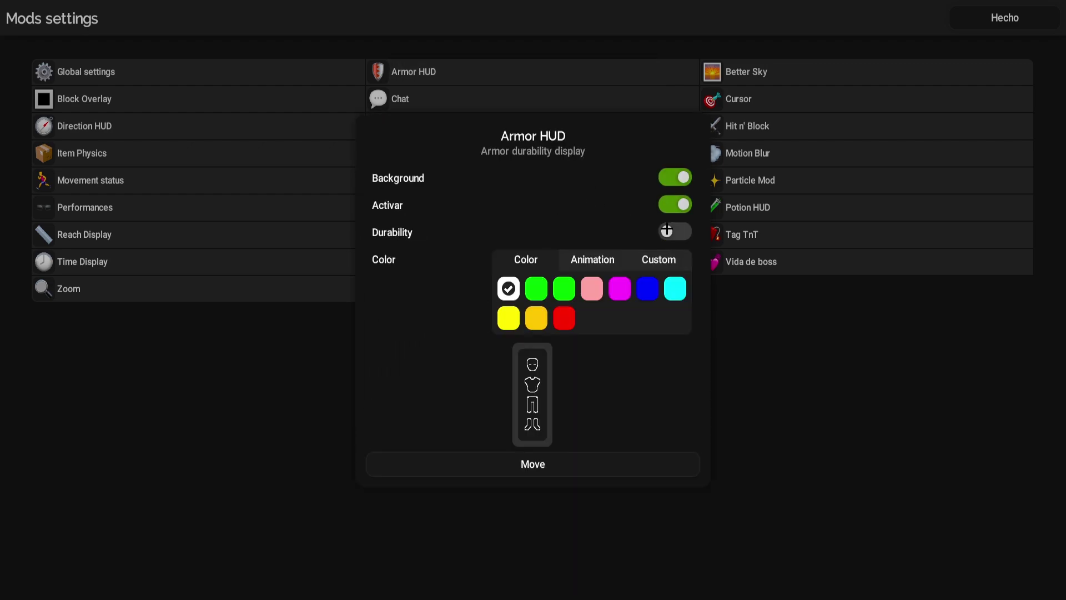
{"action": "left_click", "coordinate": [667, 231]}
- Look through the Armor HUD's colour options, pick a custom magenta and close its settings
{"action": "left_click", "coordinate": [659, 259]}
{"action": "left_click", "coordinate": [592, 260]}
{"action": "left_click", "coordinate": [525, 259]}
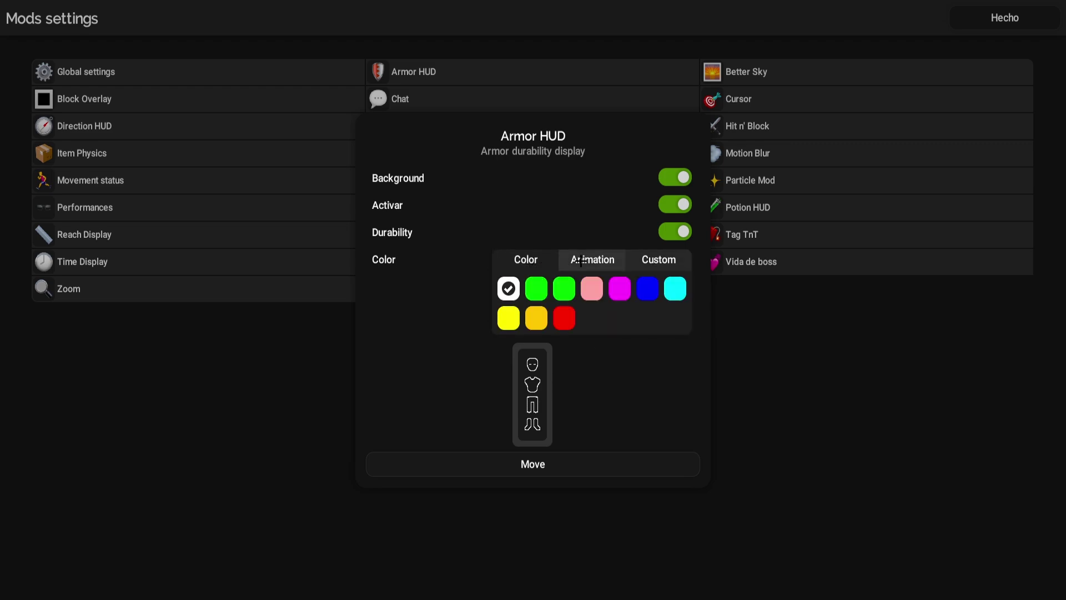
{"action": "left_click", "coordinate": [581, 261]}
{"action": "left_click", "coordinate": [633, 265]}
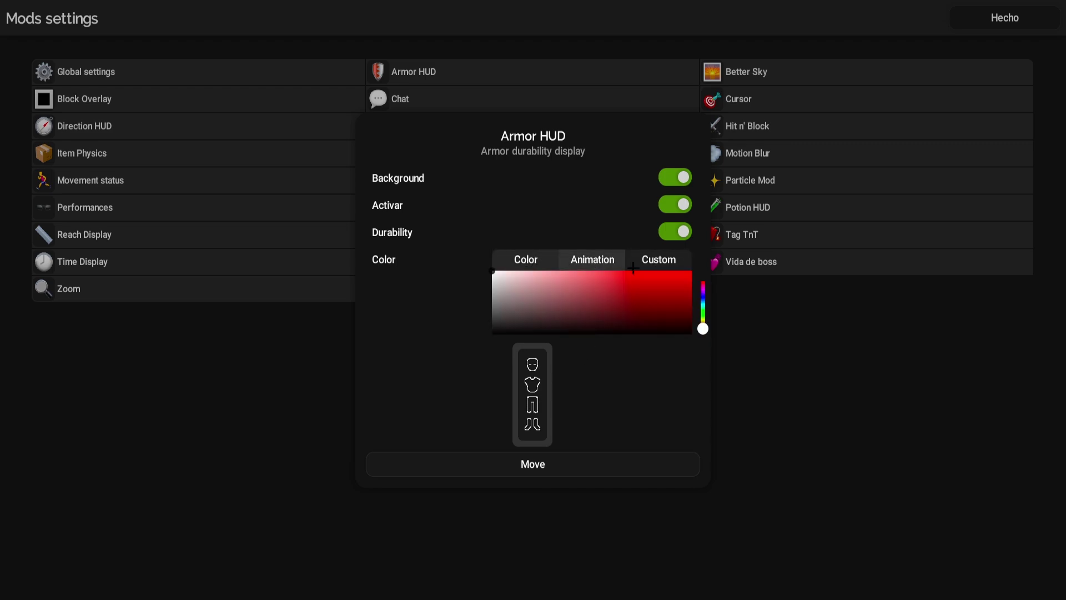
{"action": "left_click", "coordinate": [684, 292]}
{"action": "left_click", "coordinate": [702, 280]}
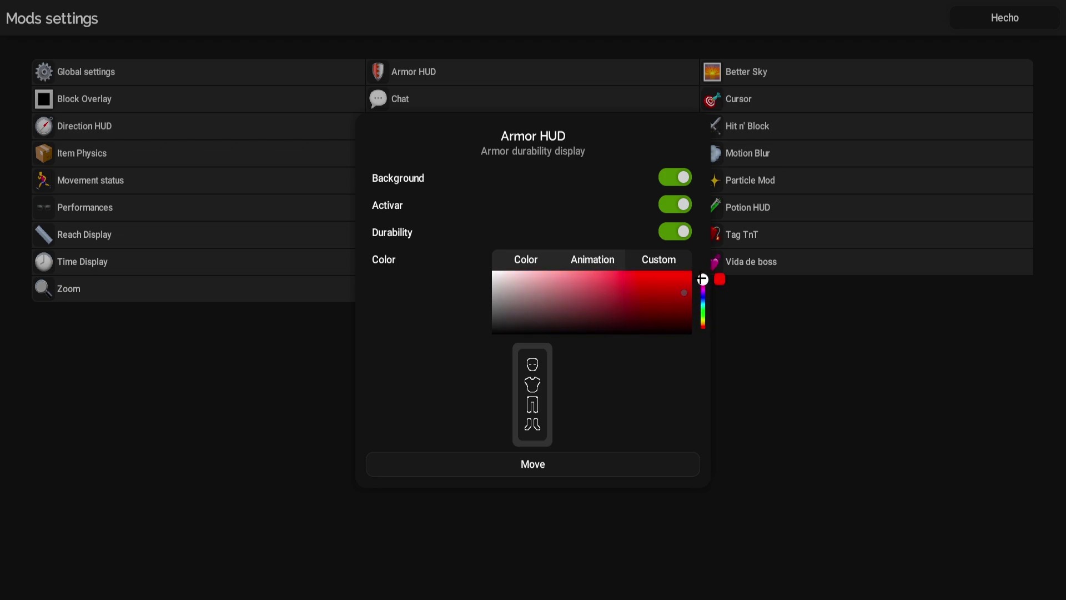
{"action": "left_click_drag", "start_coordinate": [703, 279], "coordinate": [703, 286]}
{"action": "left_click", "coordinate": [688, 282]}
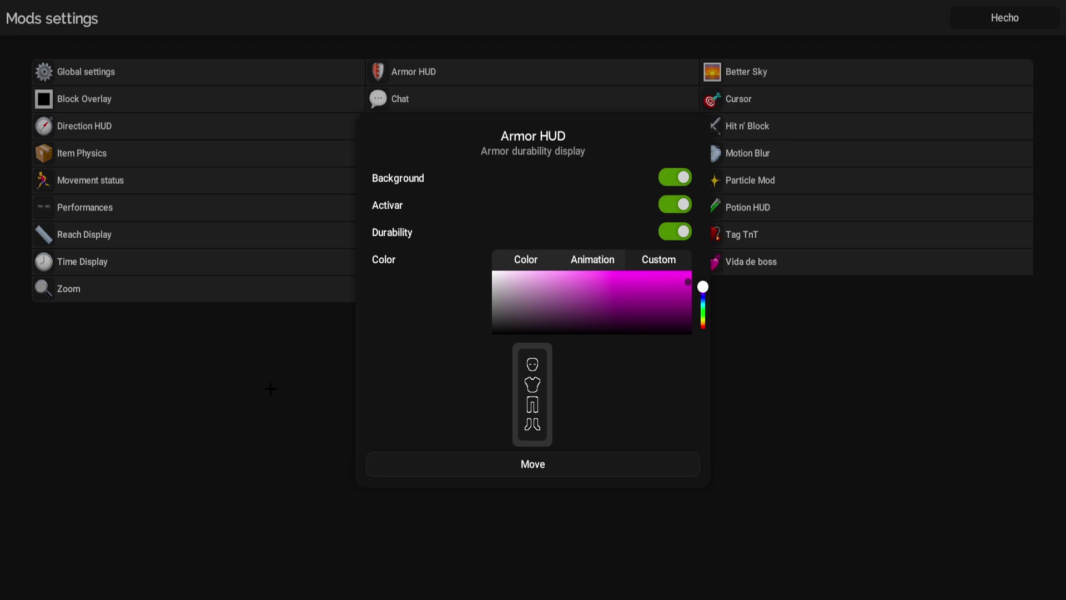
{"action": "left_click", "coordinate": [227, 294]}
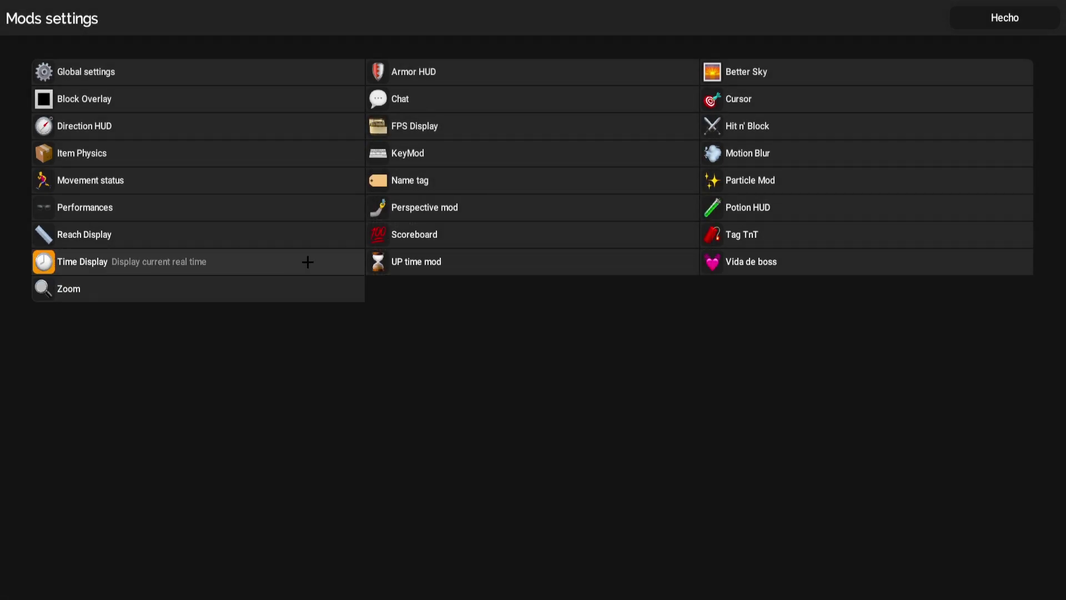
- Preview the Transparent and Adaptive chat styles and choose Full
{"action": "left_click", "coordinate": [452, 100]}
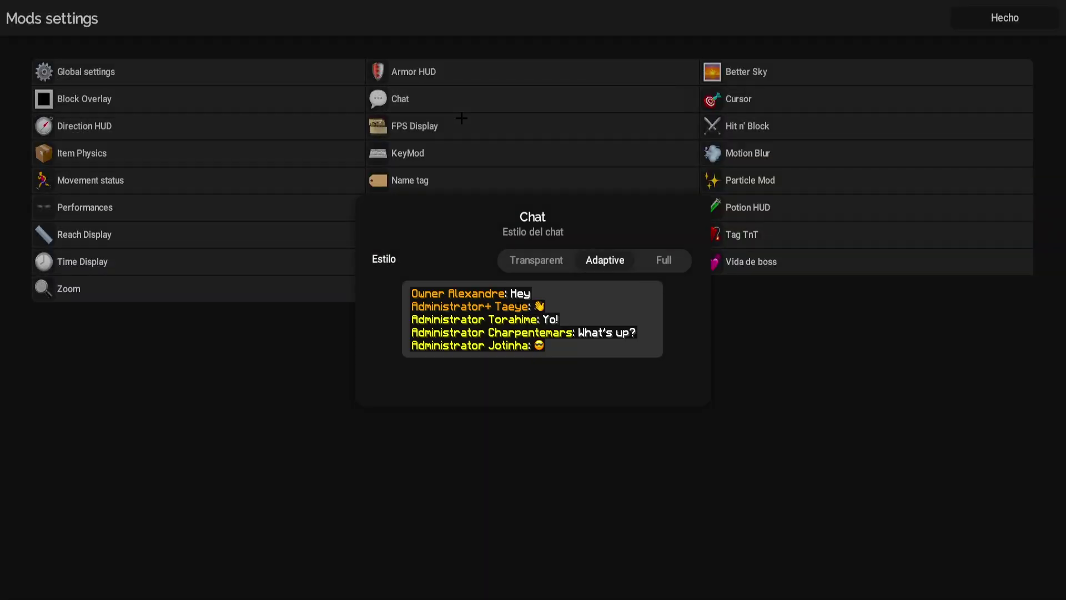
{"action": "left_click", "coordinate": [533, 257]}
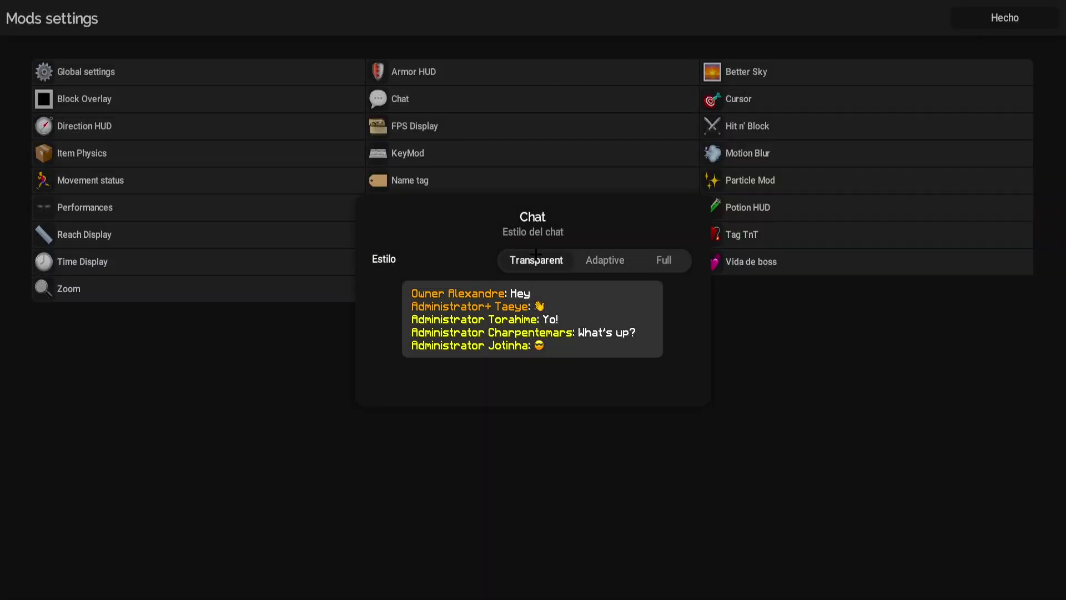
{"action": "left_click", "coordinate": [606, 260]}
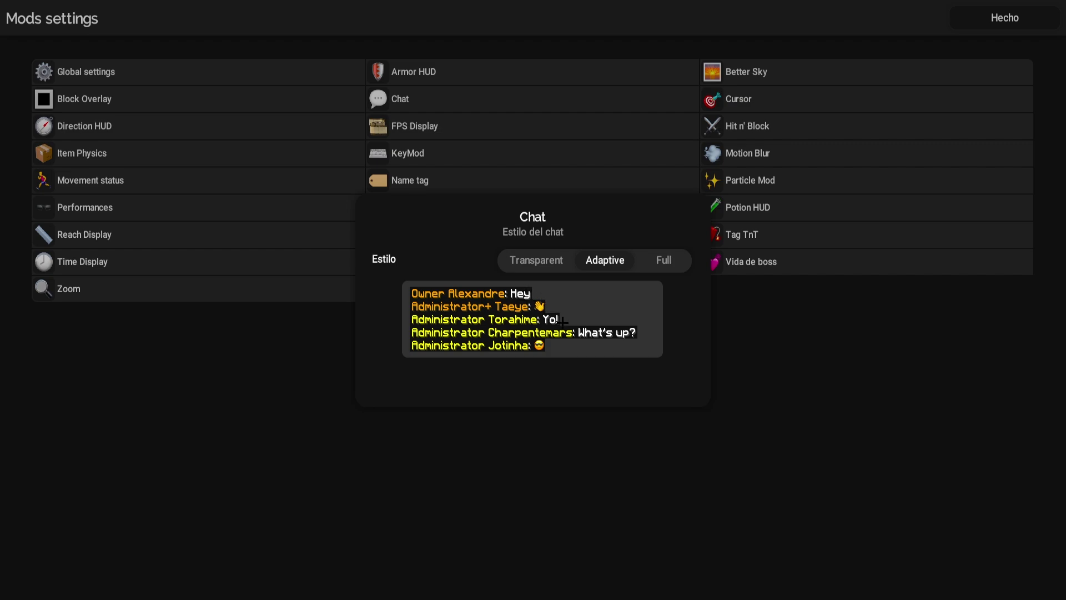
{"action": "left_click", "coordinate": [661, 261]}
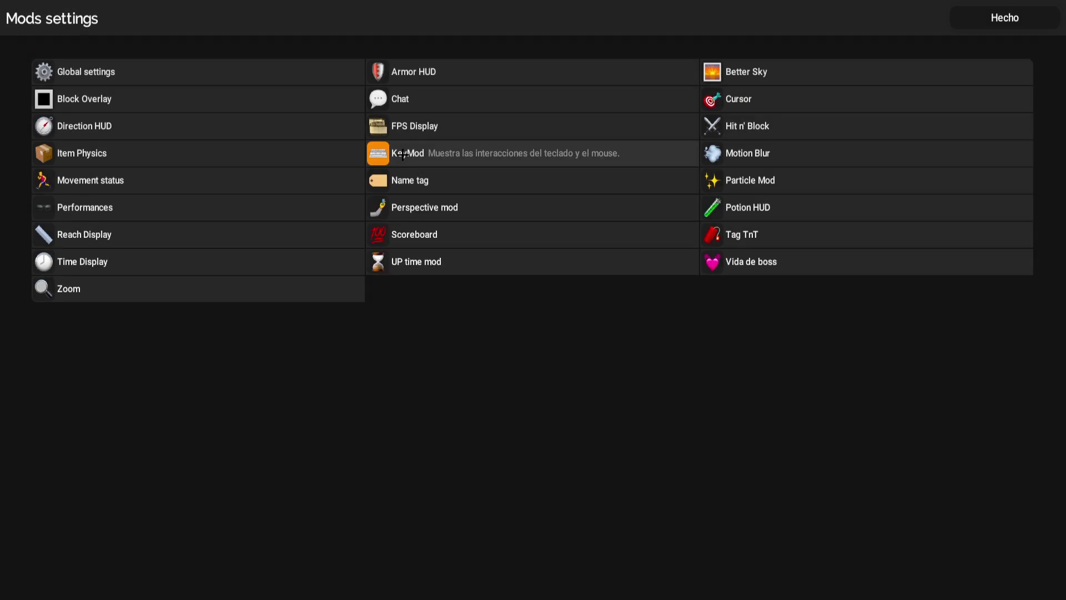
- Try the KeyMod's Activar, Space bar and Ratón switches, turning each one back on
{"action": "left_click", "coordinate": [402, 155]}
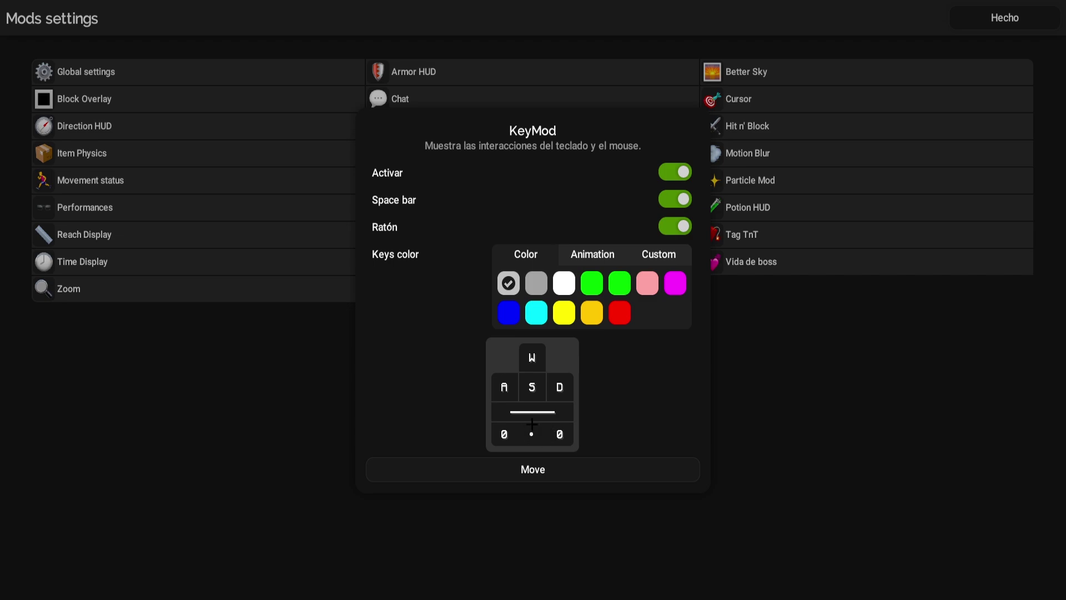
{"action": "left_click", "coordinate": [671, 169]}
{"action": "left_click", "coordinate": [671, 217]}
{"action": "left_click", "coordinate": [673, 200]}
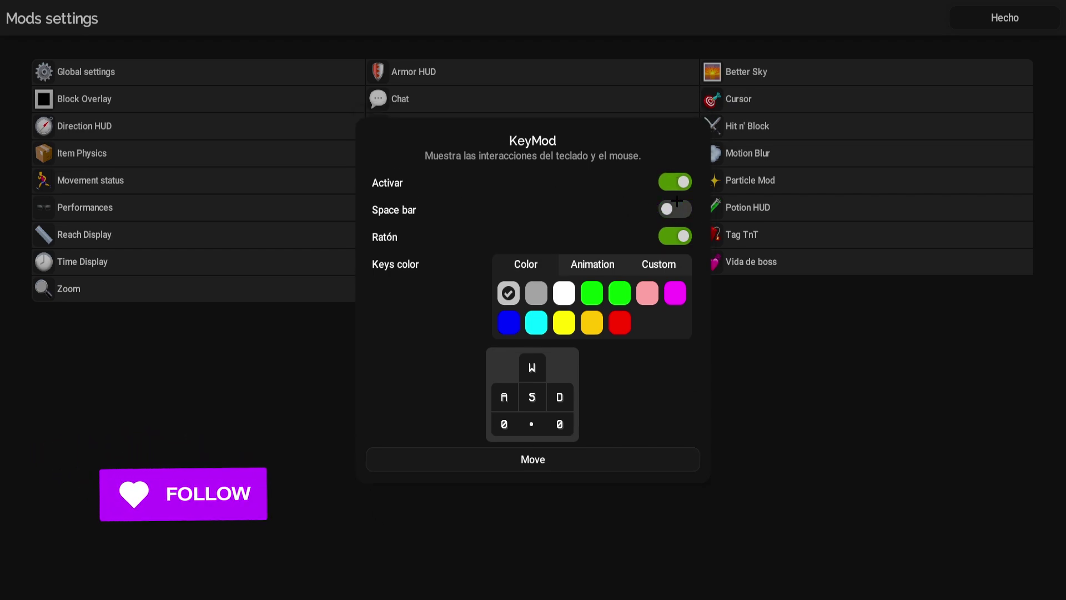
{"action": "left_click", "coordinate": [674, 200]}
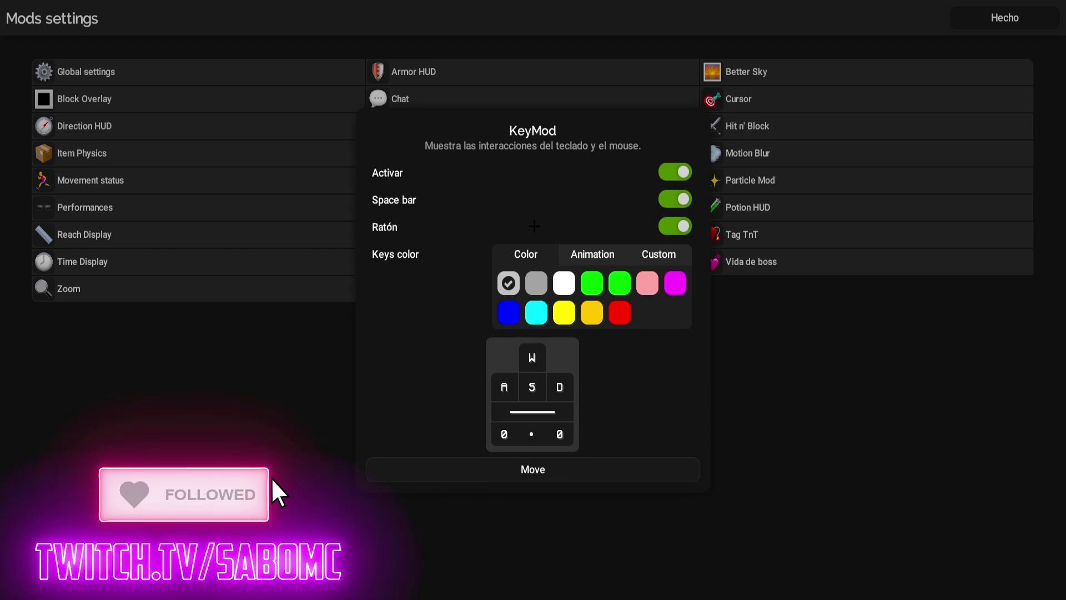
{"action": "left_click", "coordinate": [685, 227]}
{"action": "left_click", "coordinate": [686, 228]}
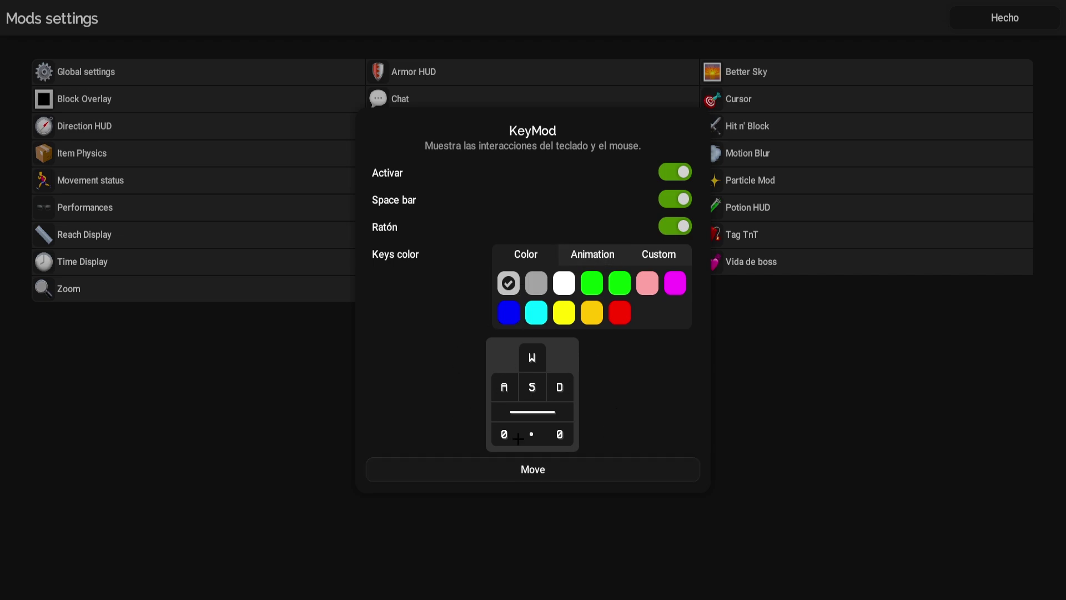
- View the KeyMod's custom key colours, select the second animated colour and close its settings
{"action": "left_click", "coordinate": [593, 255]}
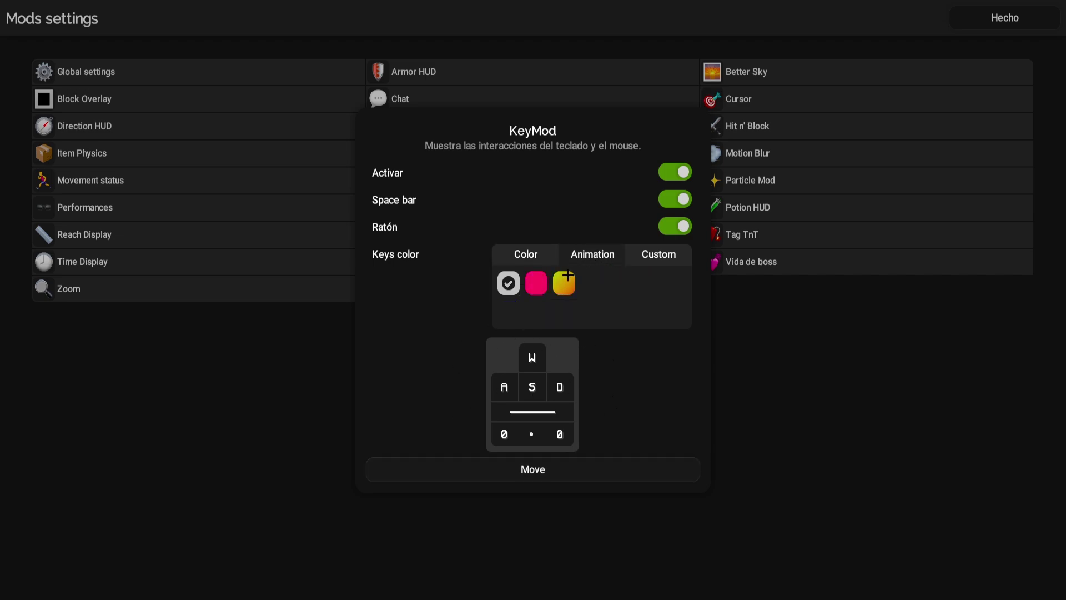
{"action": "left_click", "coordinate": [658, 254]}
{"action": "left_click", "coordinate": [596, 260]}
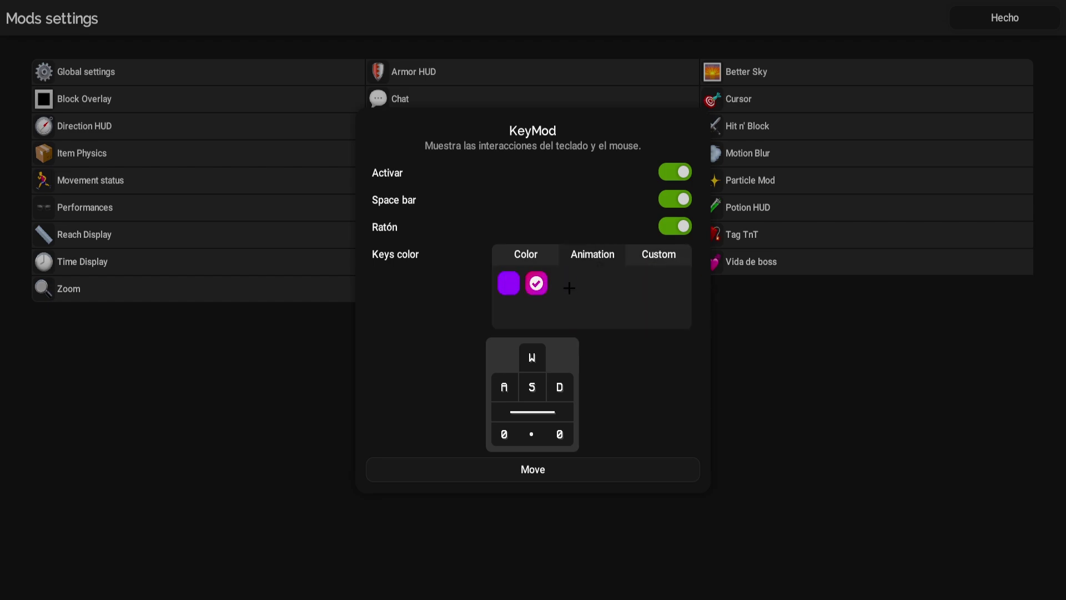
{"action": "key", "text": "Escape"}
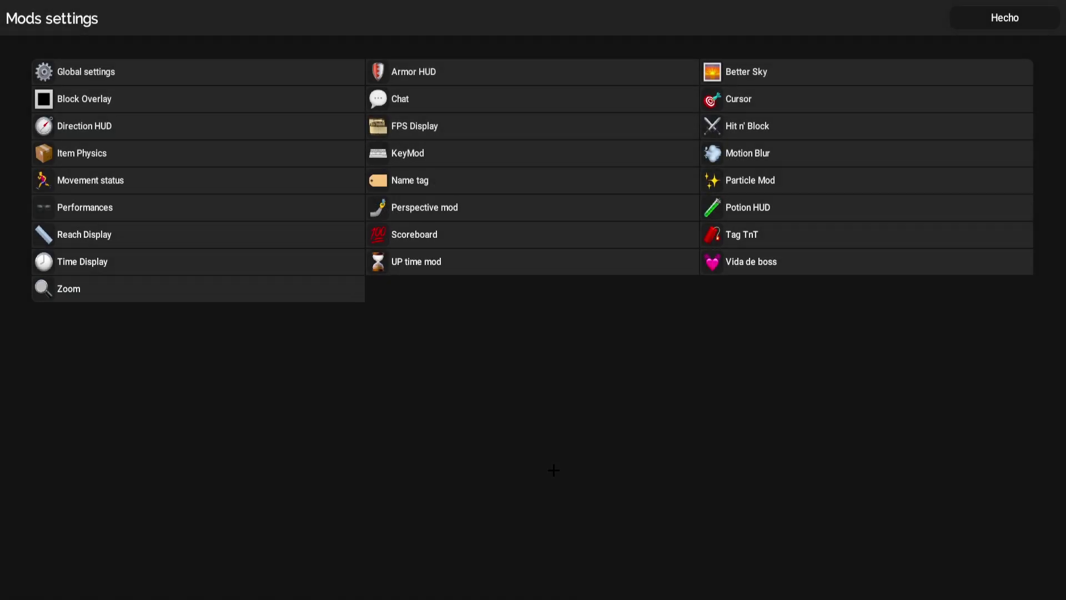
- Return to first-person view in the game and test the KeyMod display with mouse clicks and movement
{"action": "key", "text": "Escape"}
{"action": "key", "text": "F5"}
{"action": "double_click", "coordinate": [533, 300]}
{"action": "double_click", "coordinate": [533, 300]}
{"action": "right_click", "coordinate": [533, 300]}
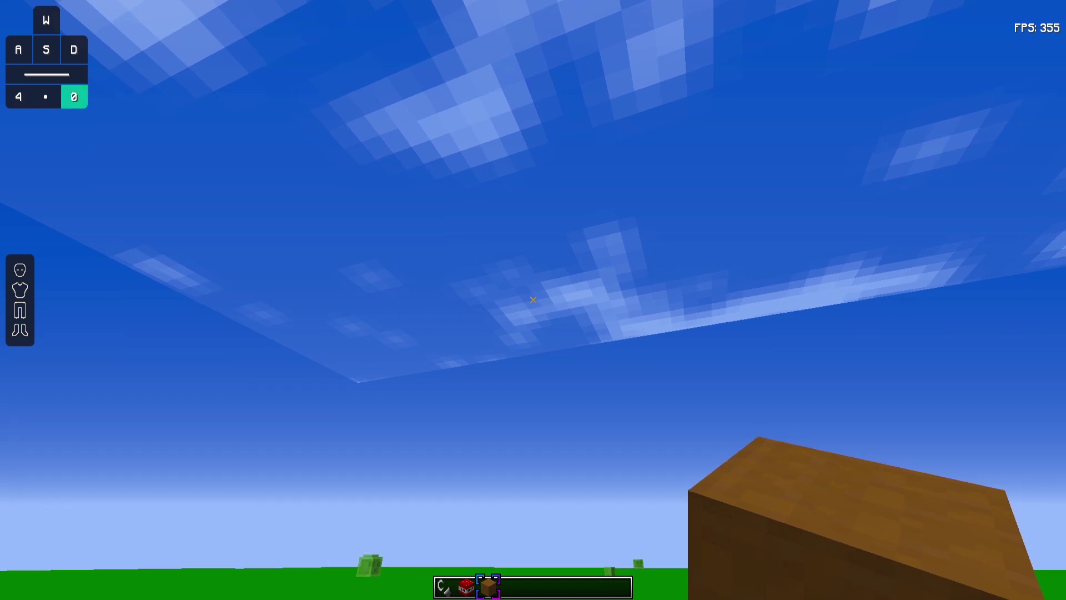
{"action": "double_click", "coordinate": [533, 299]}
{"action": "left_click", "coordinate": [533, 300]}
{"action": "key", "text": "w"}
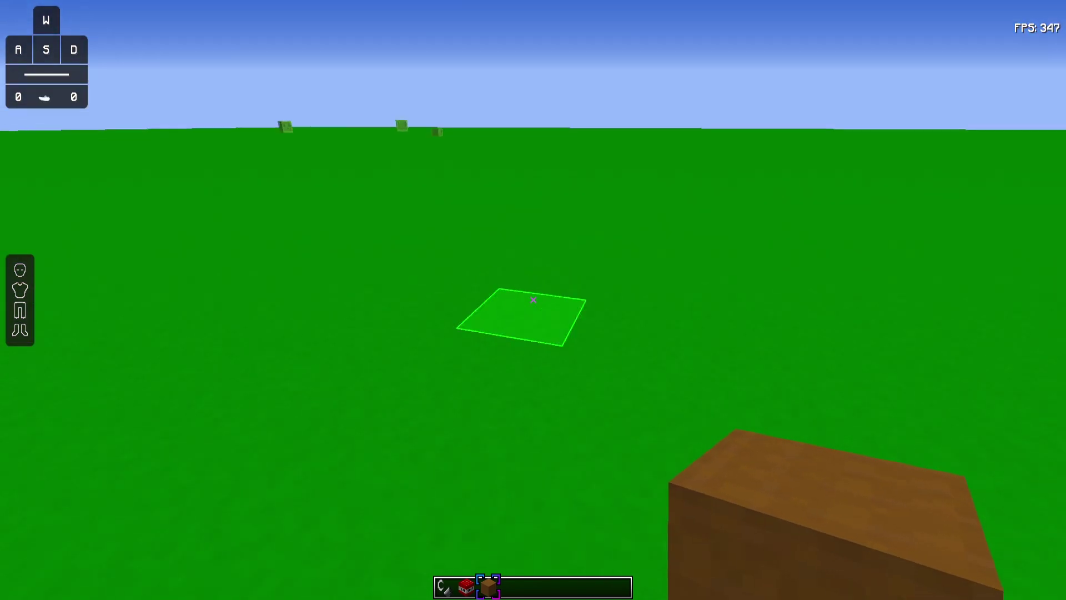
- View the Name tag visibility options and the Perspective mod's key mode in the Salwyrr Client settings
{"action": "key", "text": "Escape"}
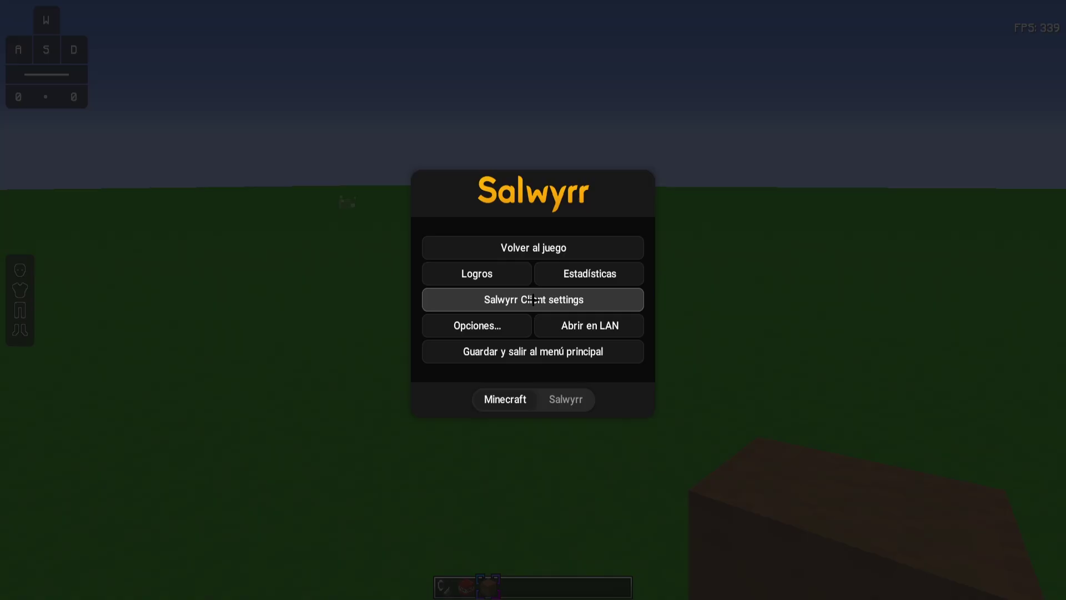
{"action": "left_click", "coordinate": [494, 301]}
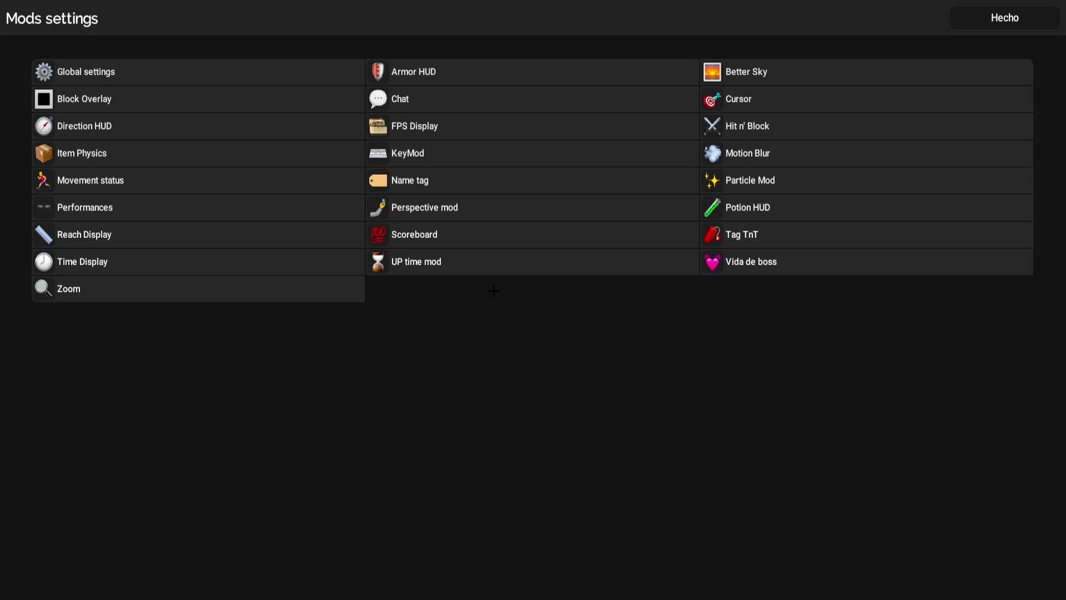
{"action": "left_click", "coordinate": [454, 171]}
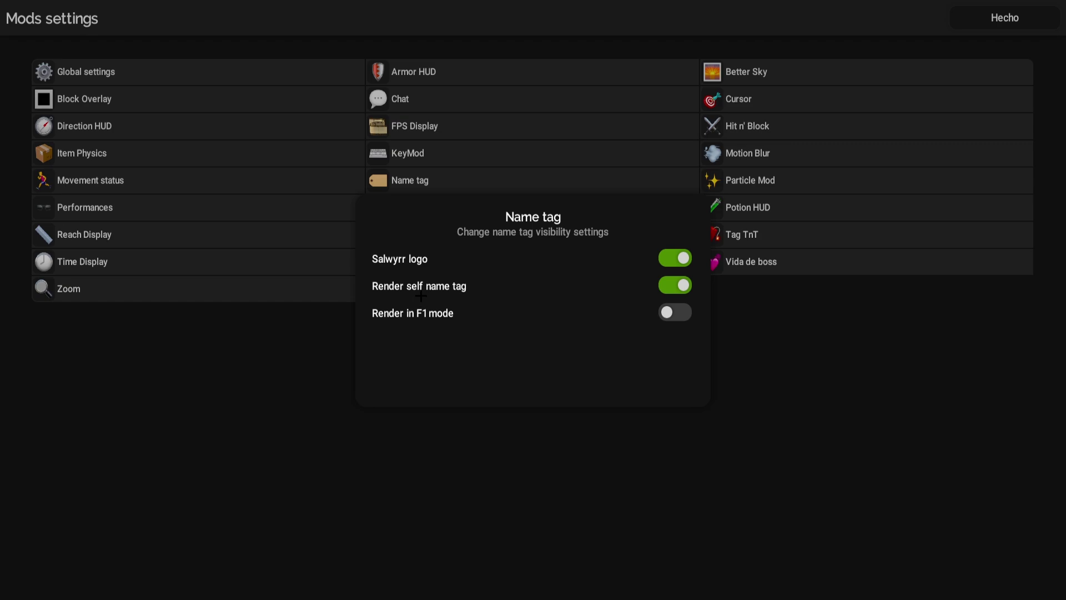
{"action": "left_click", "coordinate": [740, 296]}
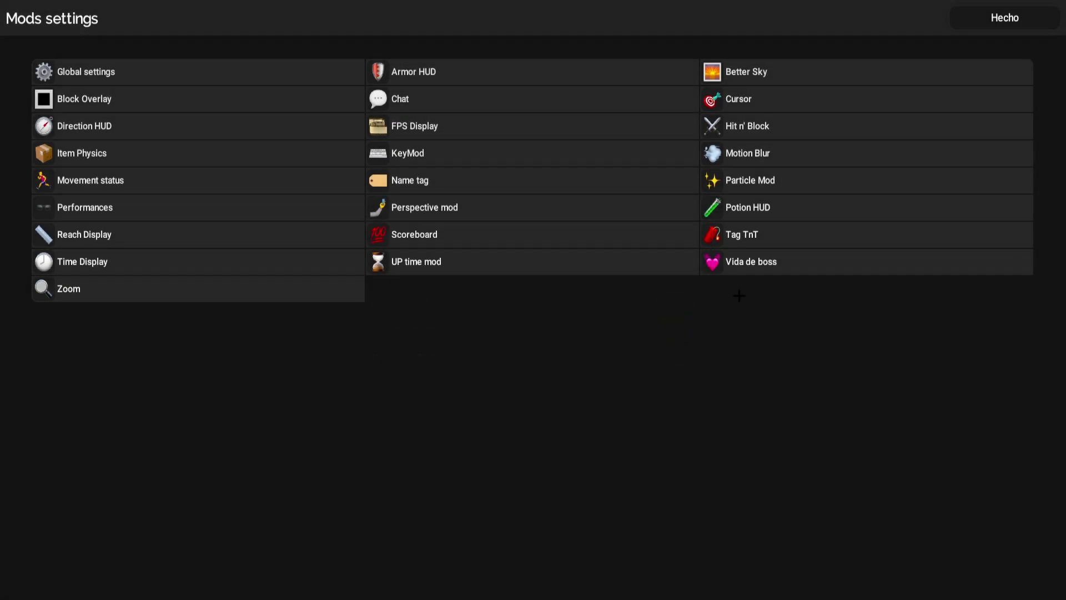
{"action": "left_click", "coordinate": [502, 208]}
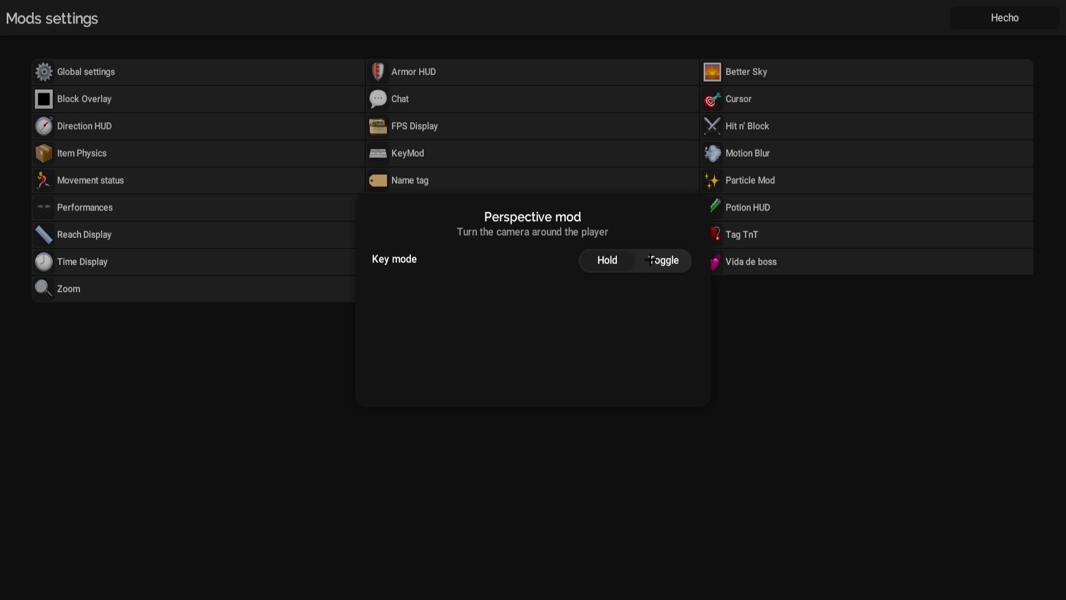
{"action": "left_click", "coordinate": [588, 435]}
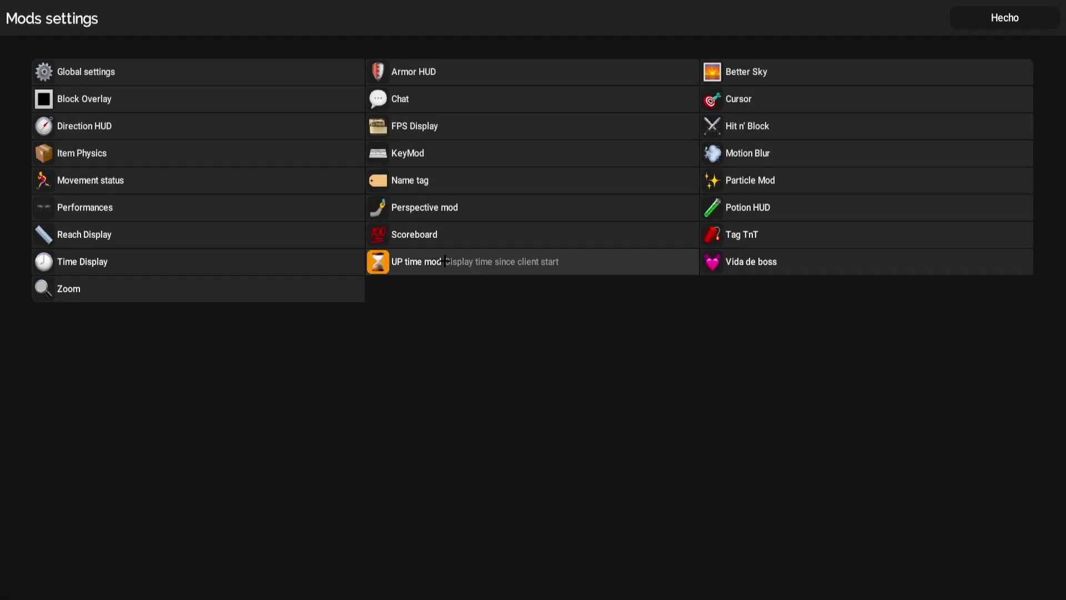
- Toggle the Scoreboard's Número option and the UP time mod's Activar option
{"action": "left_click", "coordinate": [445, 239]}
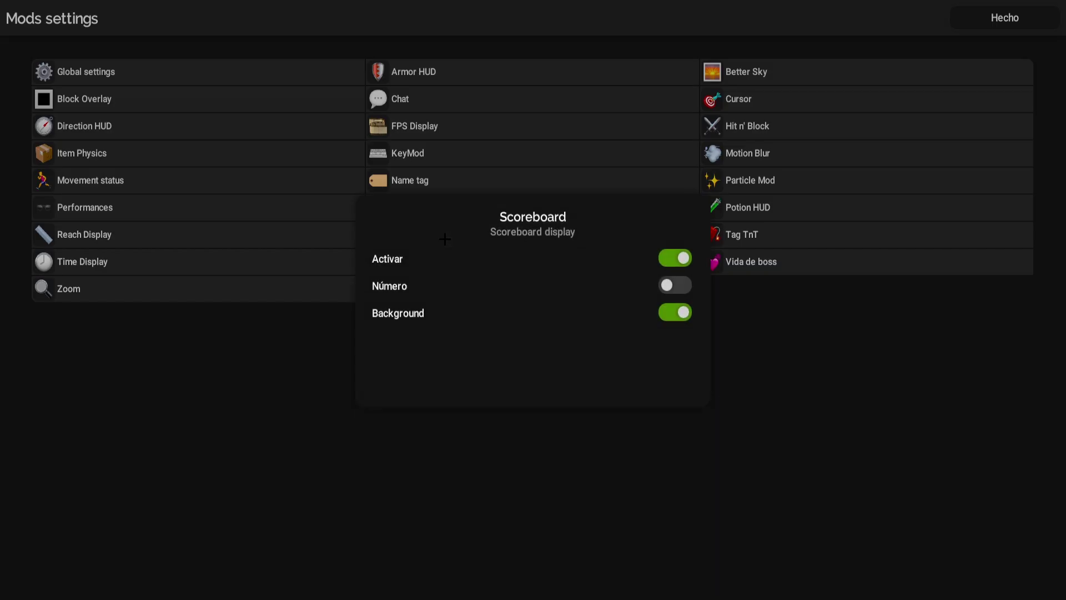
{"action": "left_click", "coordinate": [665, 284]}
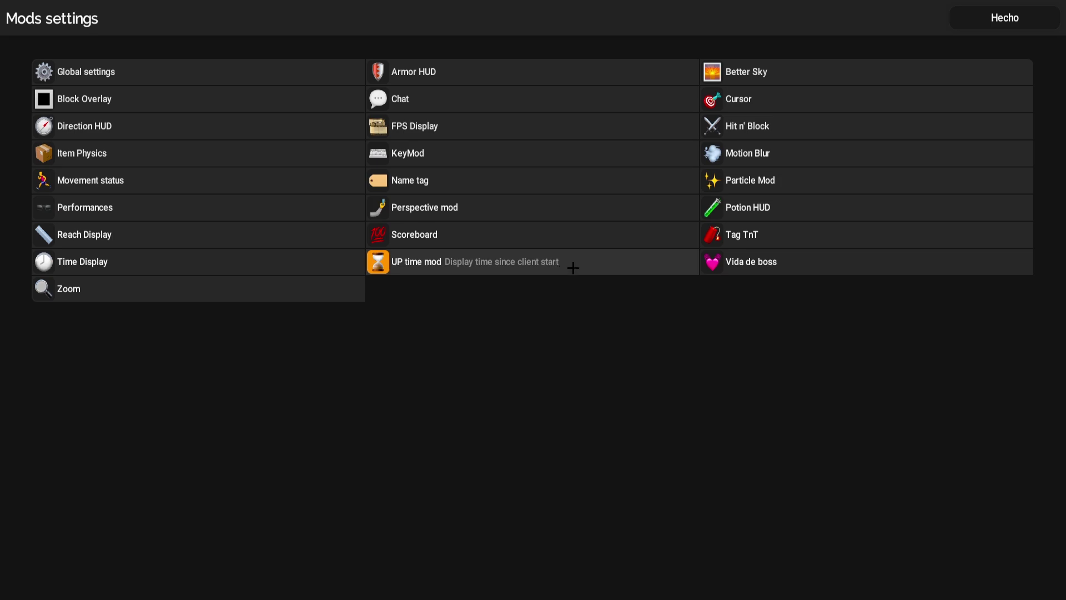
{"action": "left_click", "coordinate": [575, 265]}
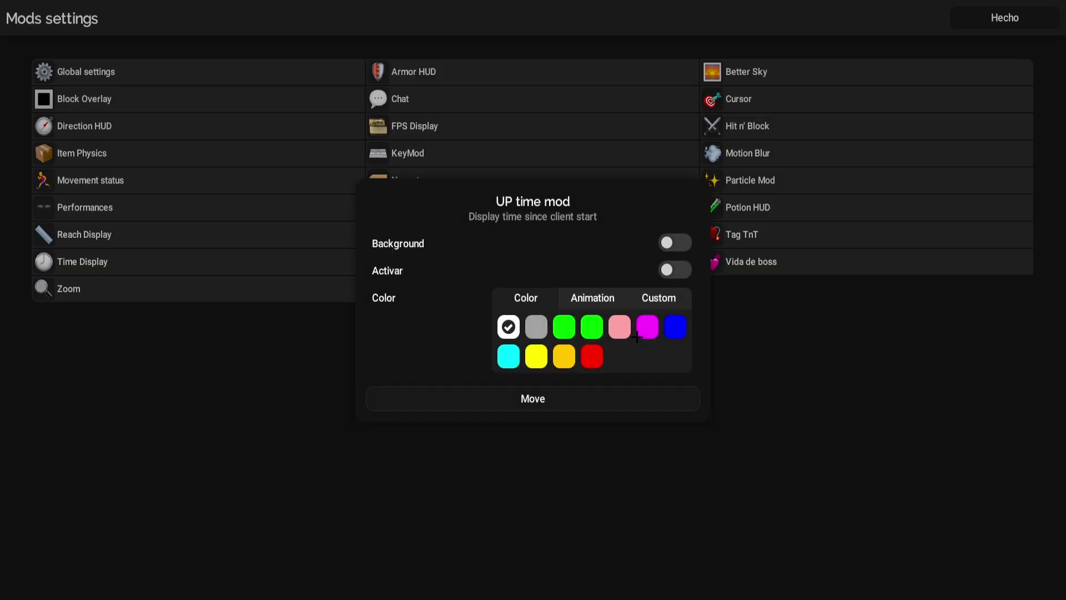
{"action": "left_click", "coordinate": [672, 271]}
- Enable the Better Sky mod and try its Use real time option, turning that option back off
{"action": "left_click", "coordinate": [809, 64]}
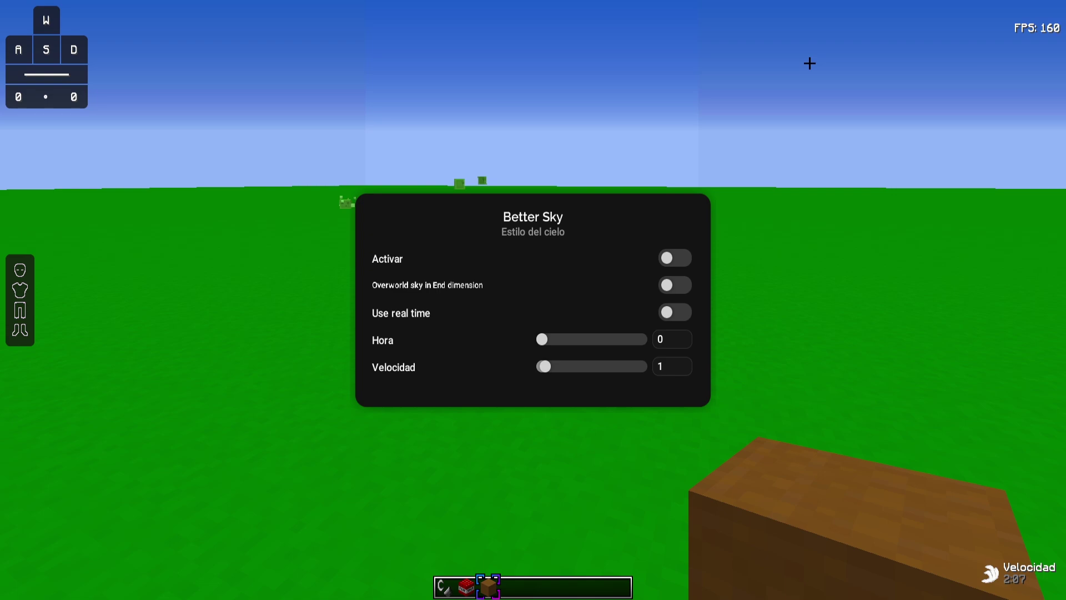
{"action": "left_click", "coordinate": [670, 261]}
{"action": "left_click", "coordinate": [672, 285]}
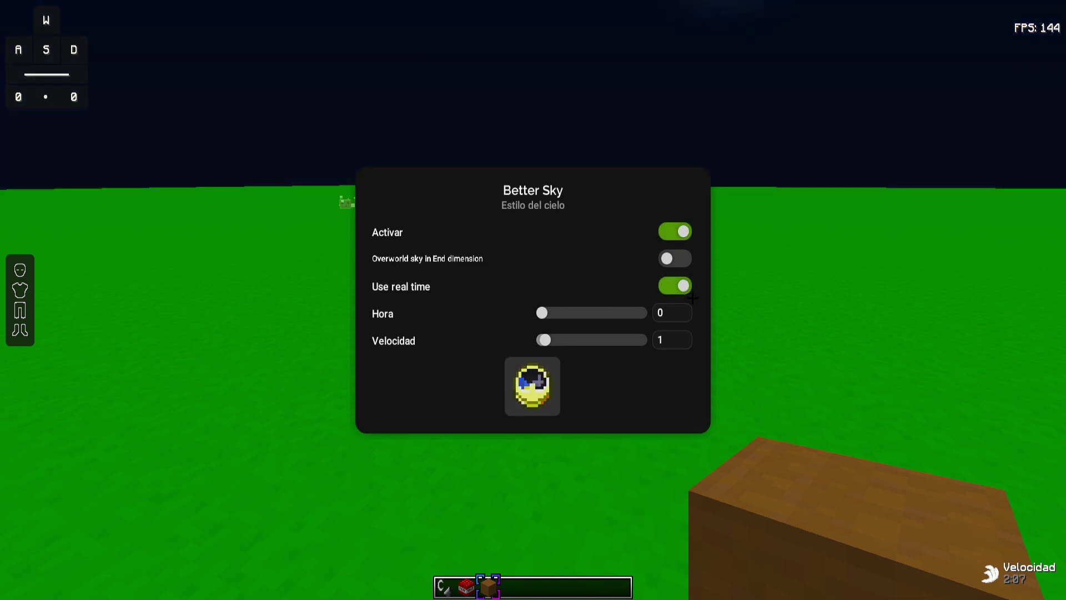
{"action": "left_click", "coordinate": [687, 289]}
- Set Better Sky's Hora to 13440 and its Velocidad to 0, and close its settings
{"action": "left_click", "coordinate": [564, 314]}
{"action": "left_click_drag", "start_coordinate": [564, 313], "coordinate": [598, 314]}
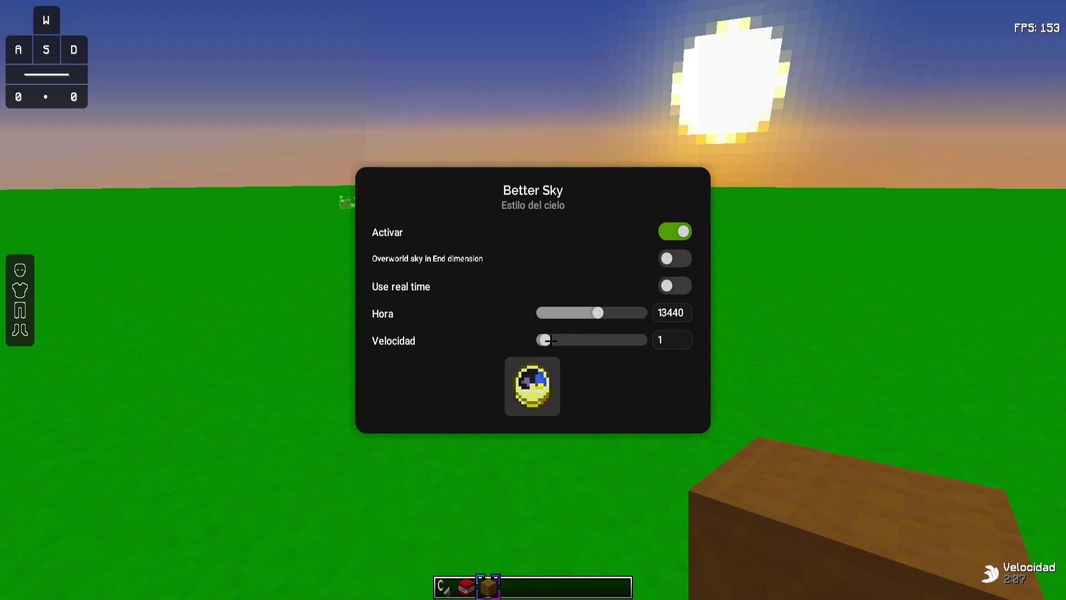
{"action": "mouse_move", "coordinate": [545, 340]}
{"action": "left_mouse_down"}
{"action": "mouse_move", "coordinate": [582, 340]}
{"action": "mouse_move", "coordinate": [536, 342]}
{"action": "left_mouse_up"}
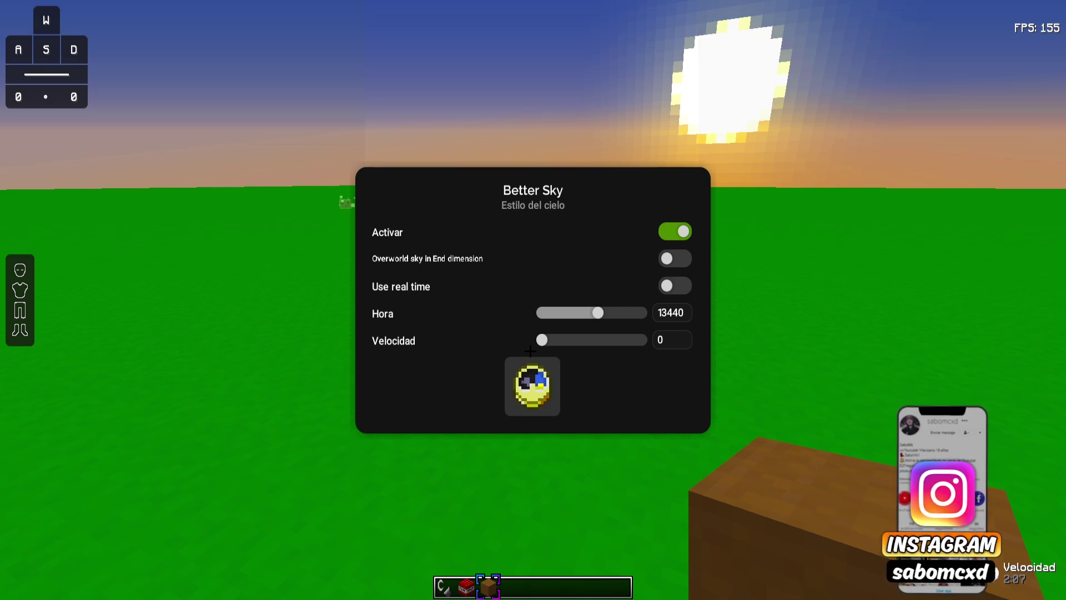
{"action": "key", "text": "Escape"}
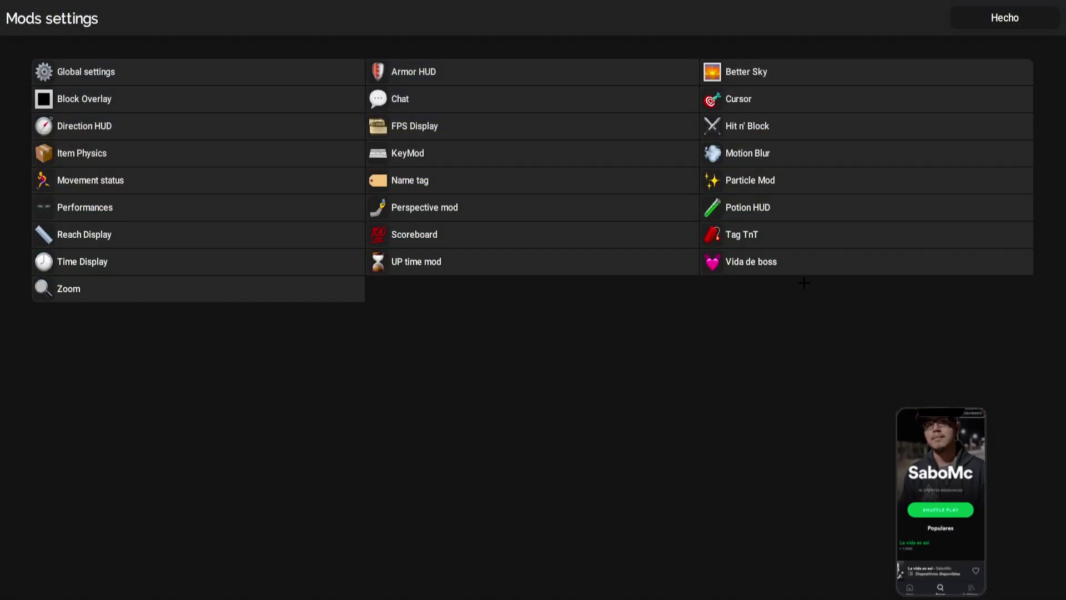
- Enable the Cursor mod, try the Square and Arrow types, and choose the Circle type
{"action": "left_click", "coordinate": [814, 104]}
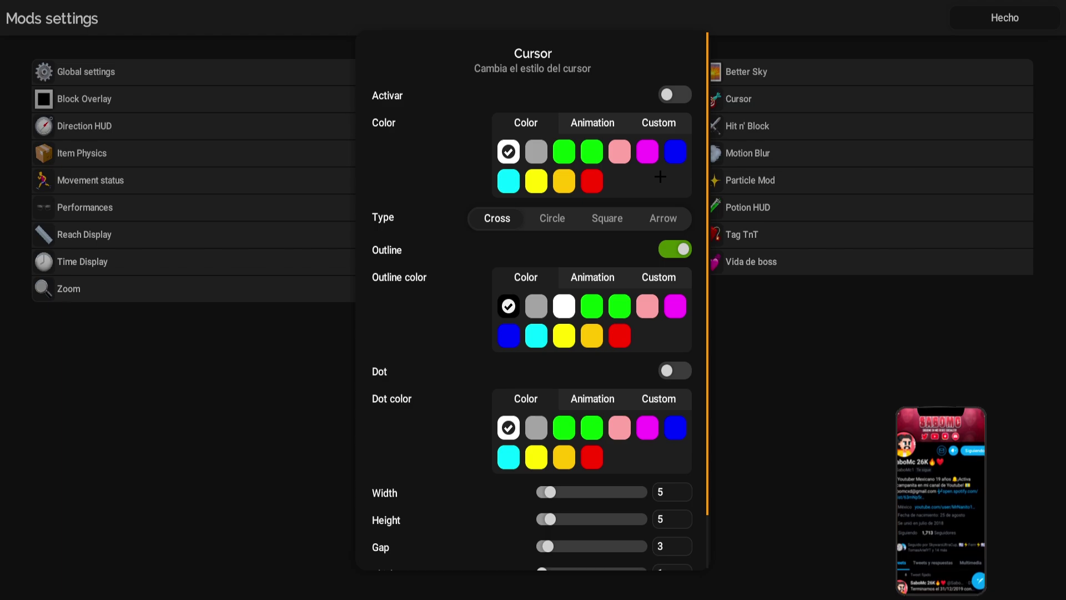
{"action": "left_click", "coordinate": [674, 94]}
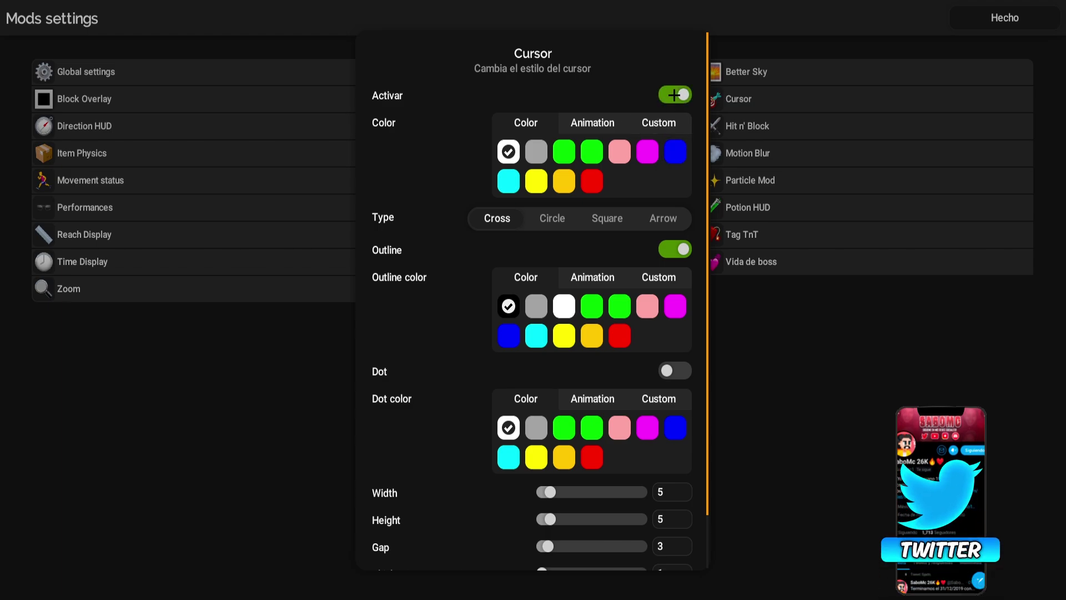
{"action": "left_click", "coordinate": [544, 217]}
{"action": "left_click", "coordinate": [607, 218]}
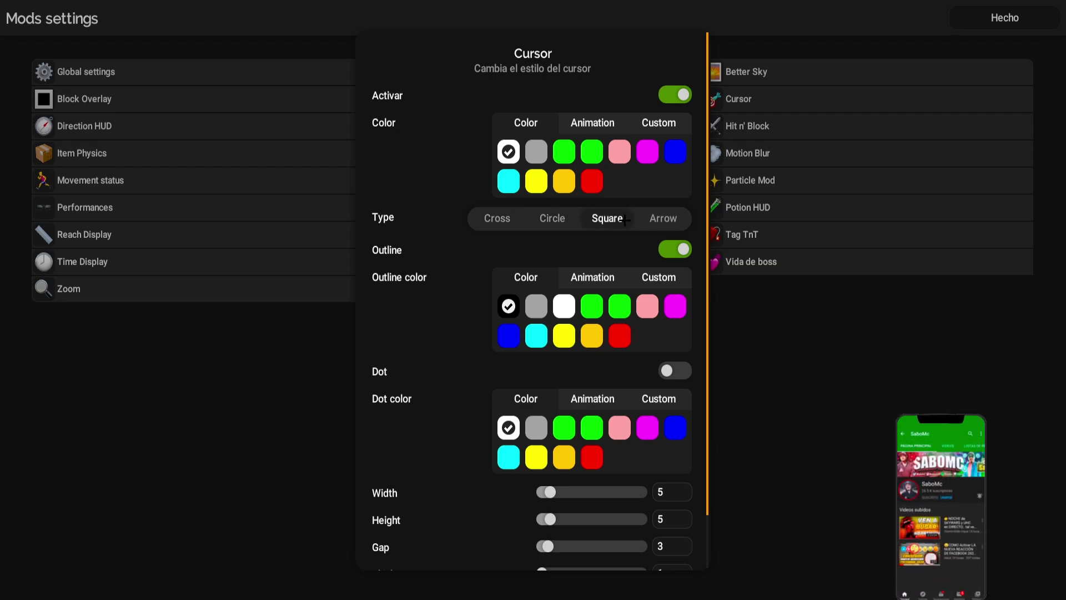
{"action": "left_click", "coordinate": [664, 218]}
{"action": "left_click", "coordinate": [556, 219]}
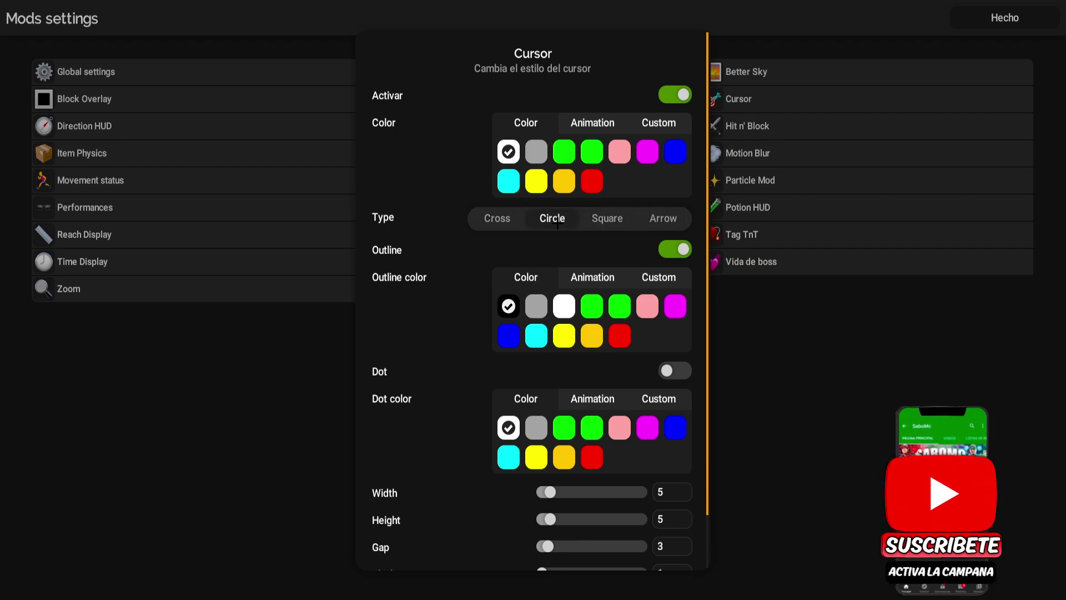
{"action": "scroll", "coordinate": [558, 223], "scroll_direction": "down", "scroll_amount": 2}
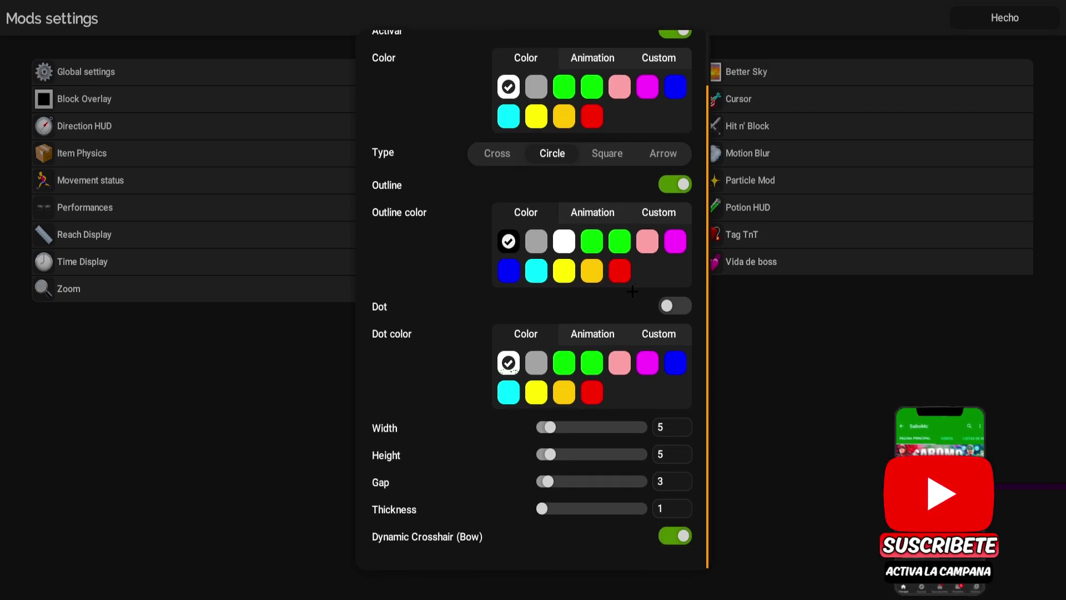
{"action": "left_click", "coordinate": [789, 126]}
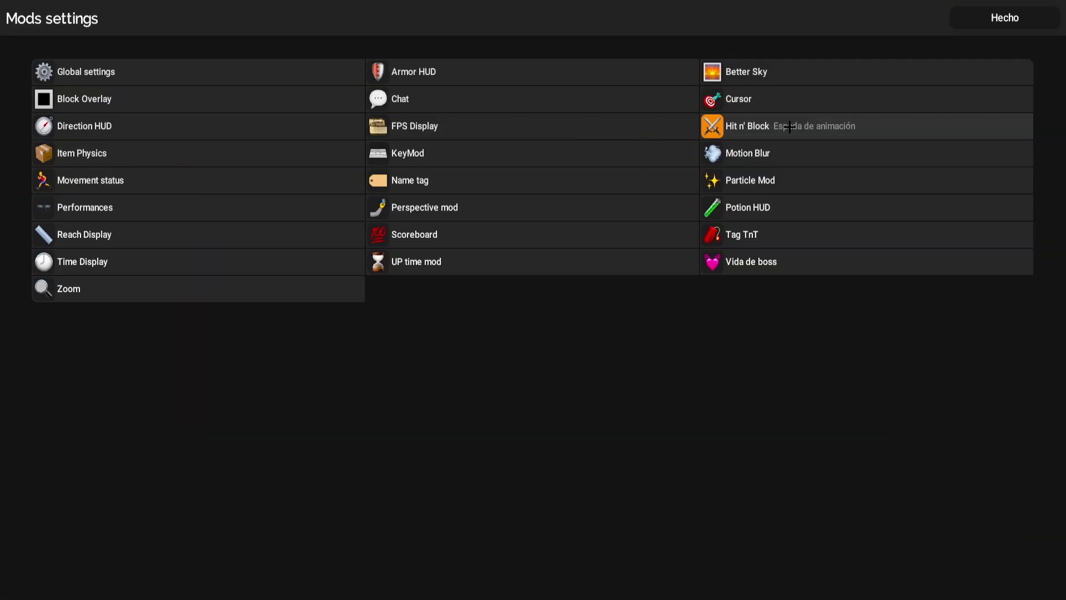
- View the Hit n' Block 1.7.10 animation options and the Motion Blur settings
{"action": "left_click", "coordinate": [789, 126]}
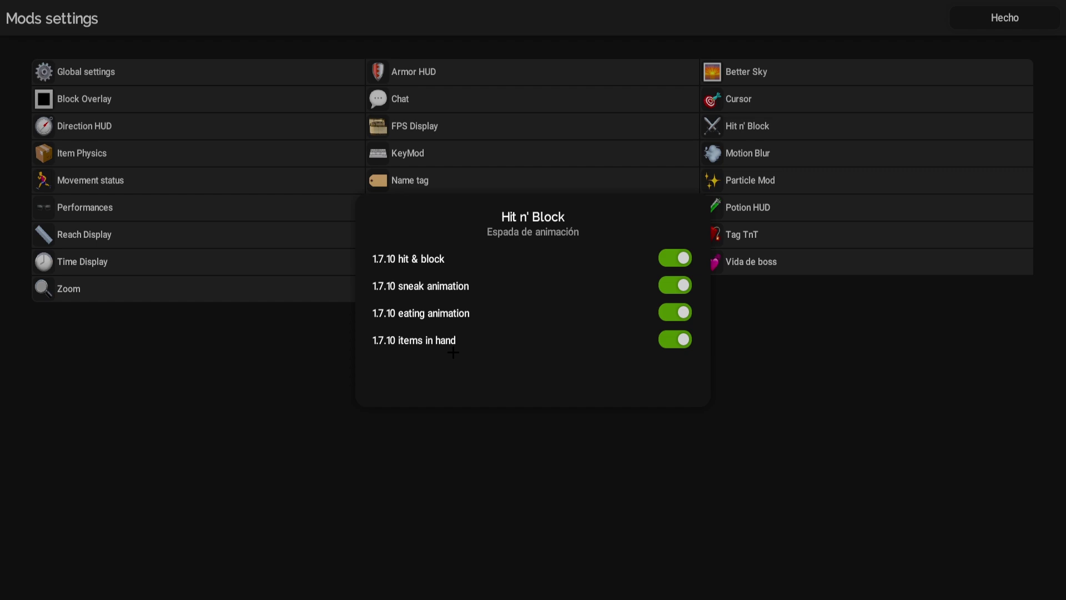
{"action": "left_click", "coordinate": [837, 371]}
{"action": "left_click", "coordinate": [787, 159]}
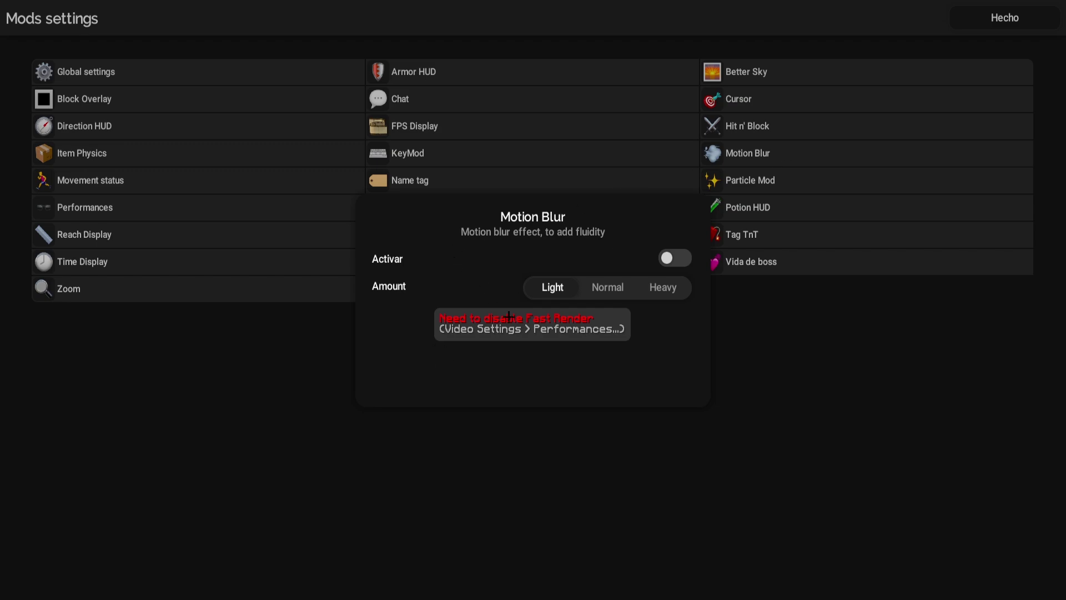
{"action": "left_click", "coordinate": [866, 305]}
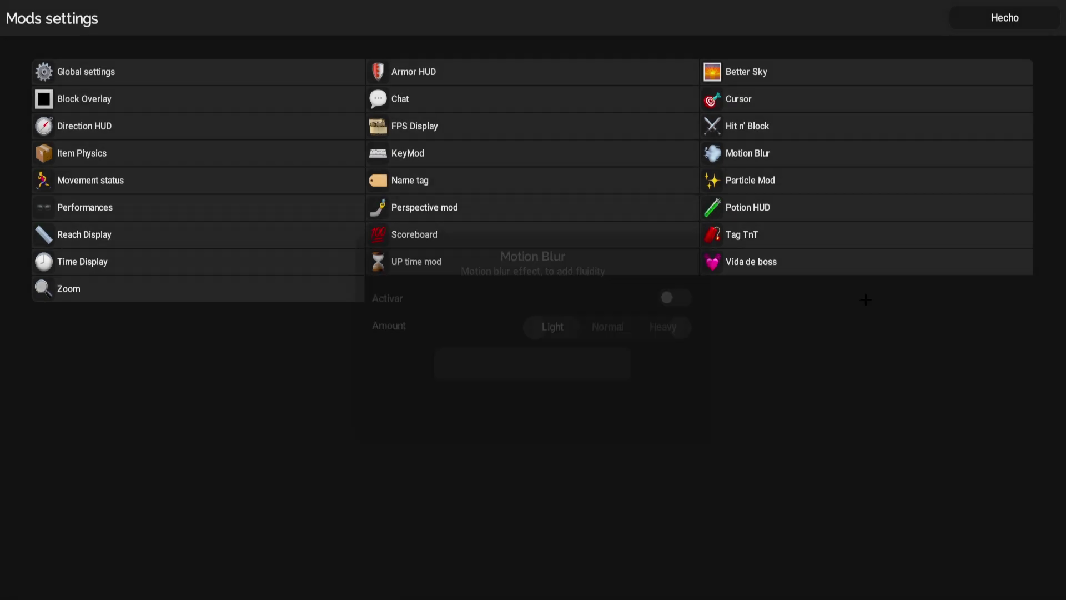
- Enable the Particle Mod and keep its Tasa at 1
{"action": "left_click", "coordinate": [758, 188]}
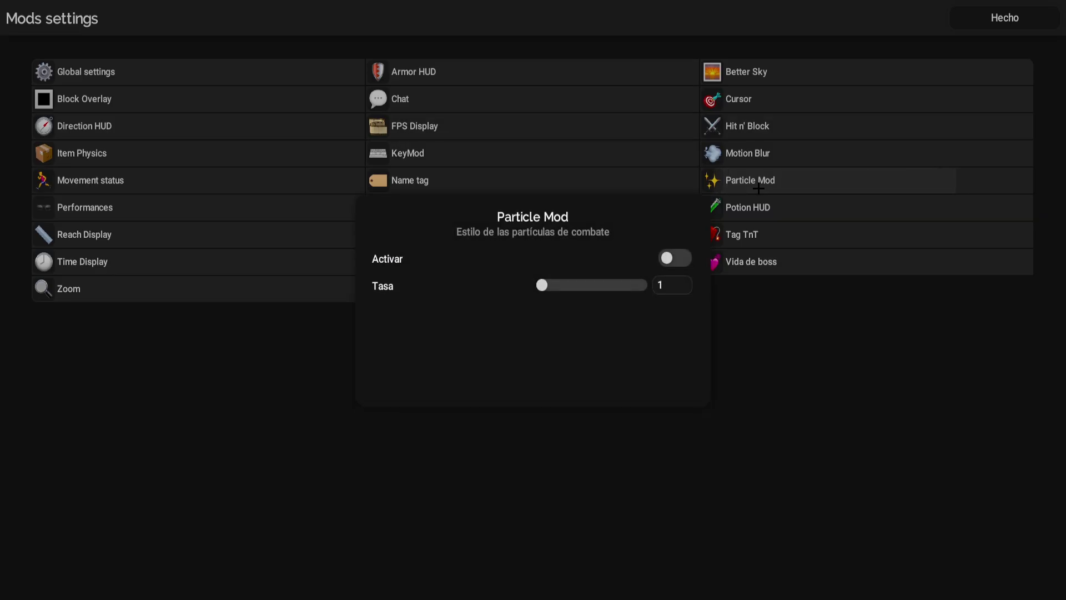
{"action": "left_click", "coordinate": [676, 259]}
{"action": "left_click_drag", "start_coordinate": [560, 286], "coordinate": [539, 299]}
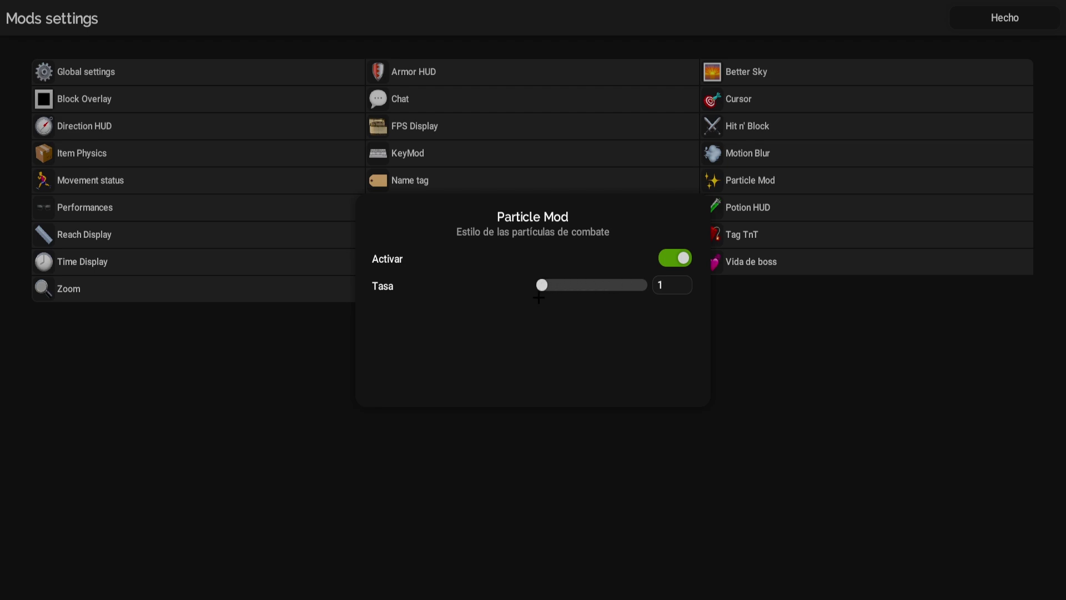
- Turn on the Background of the Potion HUD and close its settings
{"action": "left_click", "coordinate": [722, 208]}
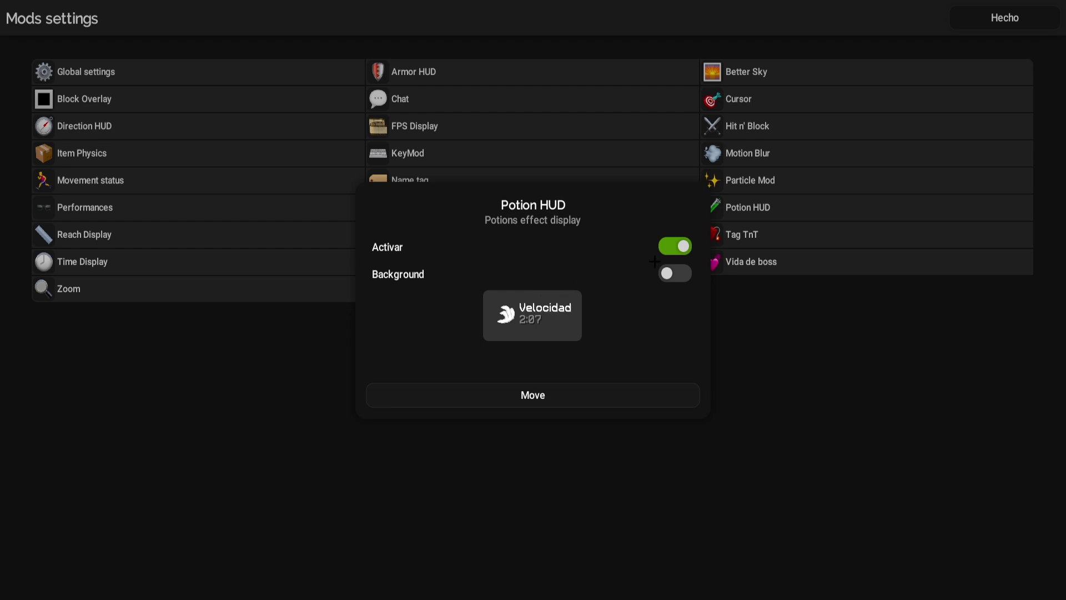
{"action": "left_click", "coordinate": [673, 272]}
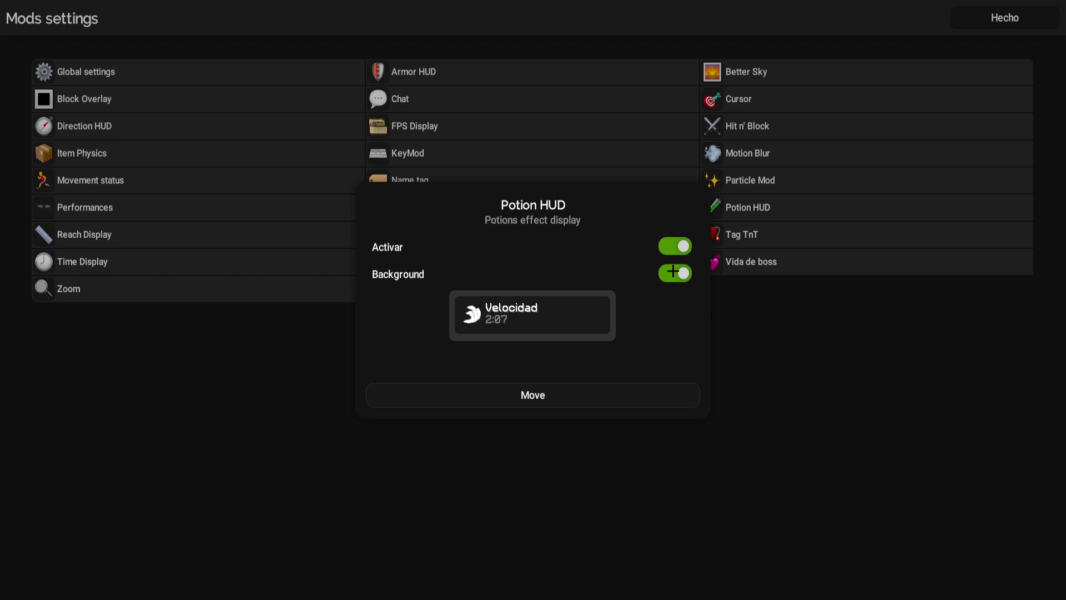
{"action": "left_click", "coordinate": [899, 242]}
- Replace the Tag TnT countdown text with "Hard boom en"
{"action": "left_click", "coordinate": [767, 233]}
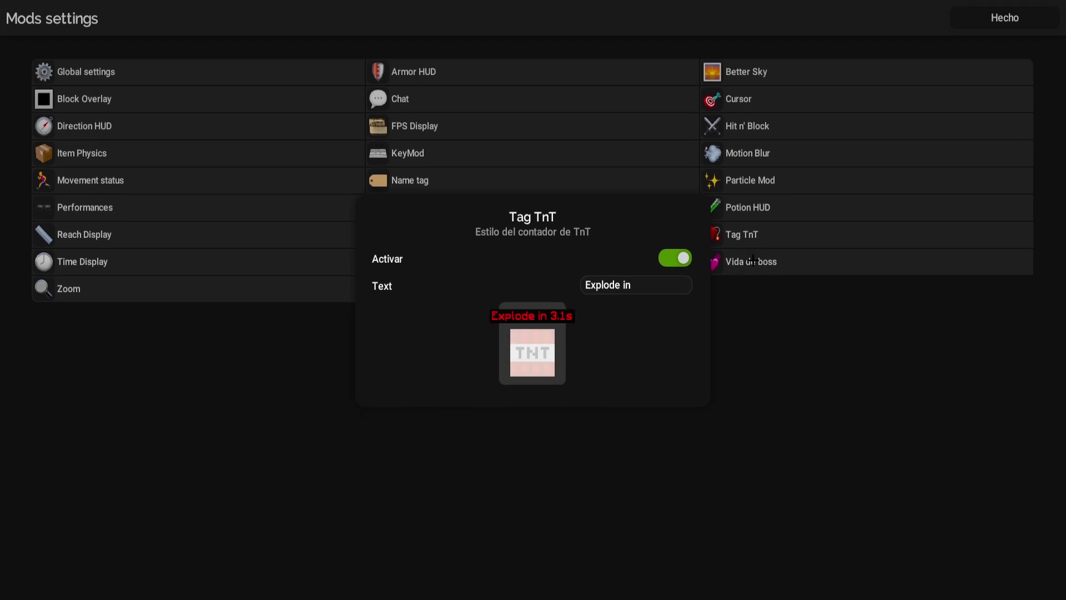
{"action": "left_click", "coordinate": [656, 287]}
{"action": "key", "text": "ctrl+a"}
{"action": "key", "text": "BackSpace"}
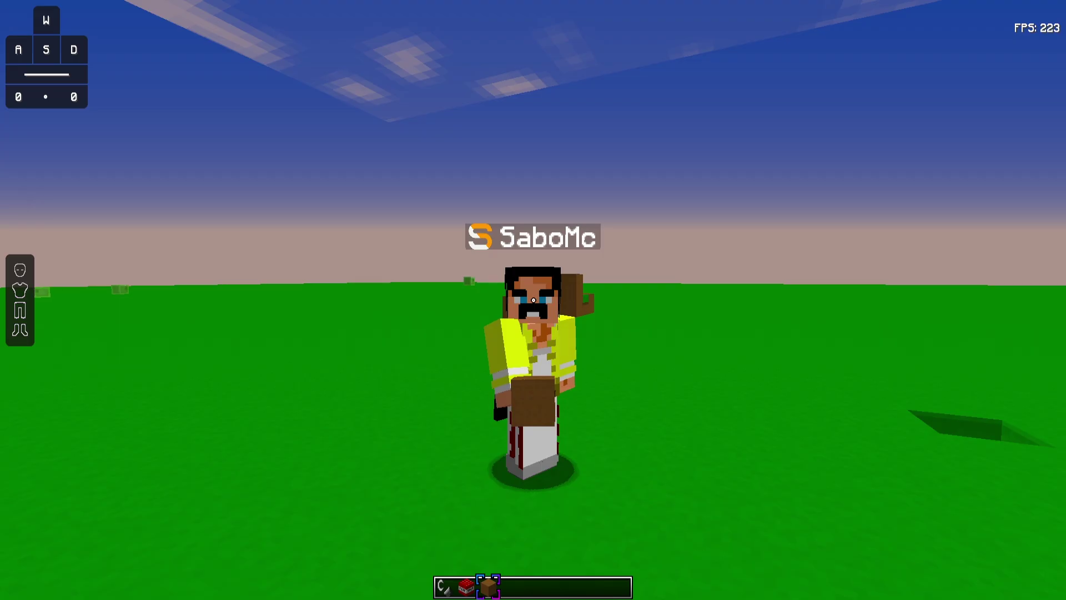
- Take TNT and a lighter from the inventory, place the TNT on the grass and ignite it to test the countdown tag
{"action": "key", "text": "e"}
{"action": "left_click", "coordinate": [625, 207]}
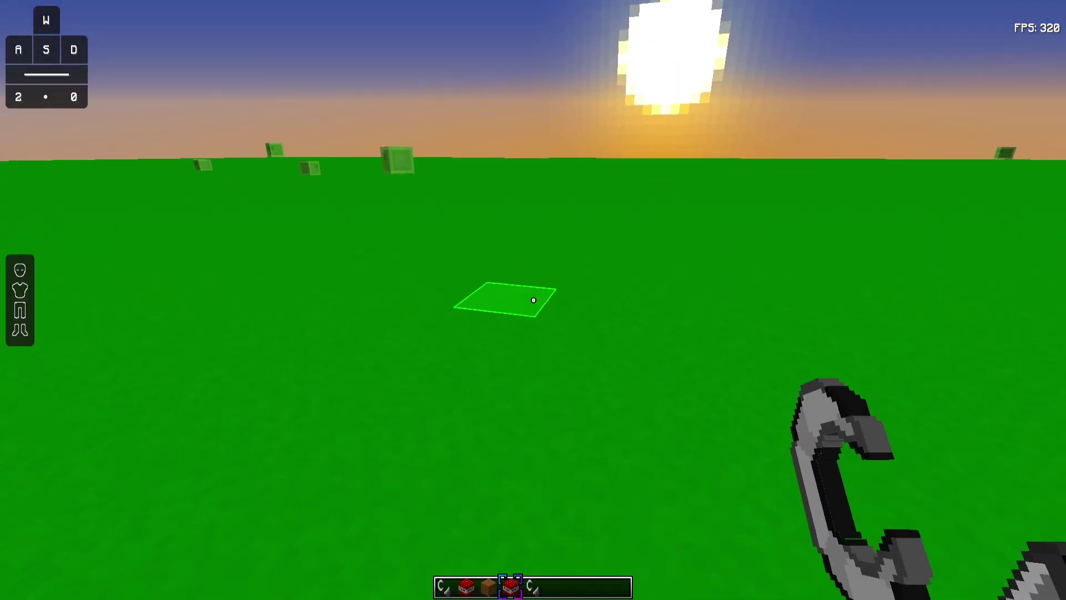
{"action": "key", "text": "4"}
{"action": "right_click", "coordinate": [533, 300]}
{"action": "key", "text": "w"}
{"action": "key", "text": "5"}
{"action": "right_click", "coordinate": [533, 300]}
{"action": "key", "text": "s"}
{"action": "key", "text": "a"}
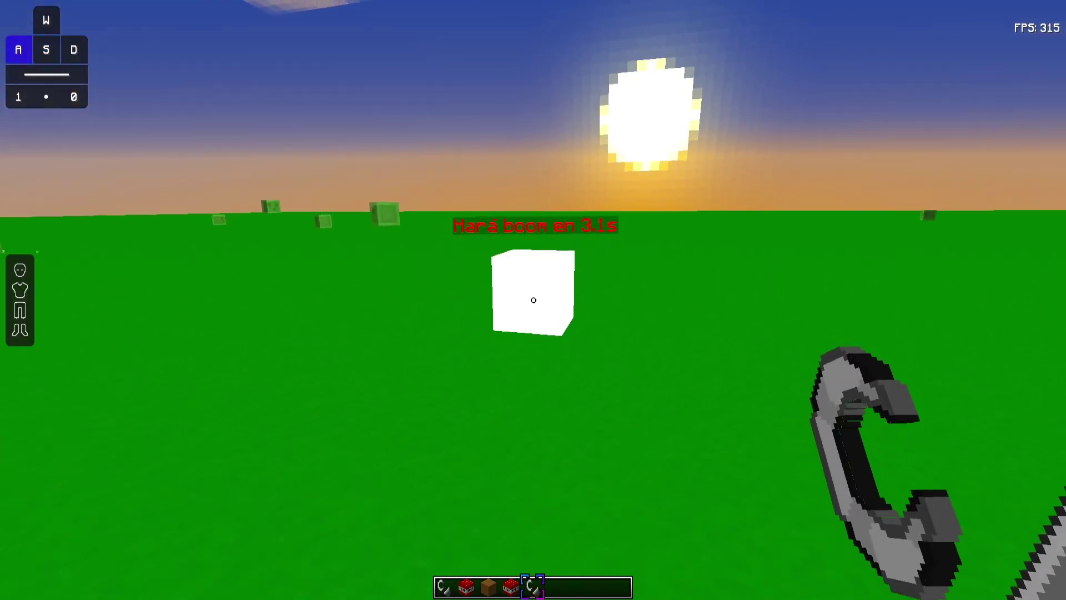
{"action": "key", "text": "s"}
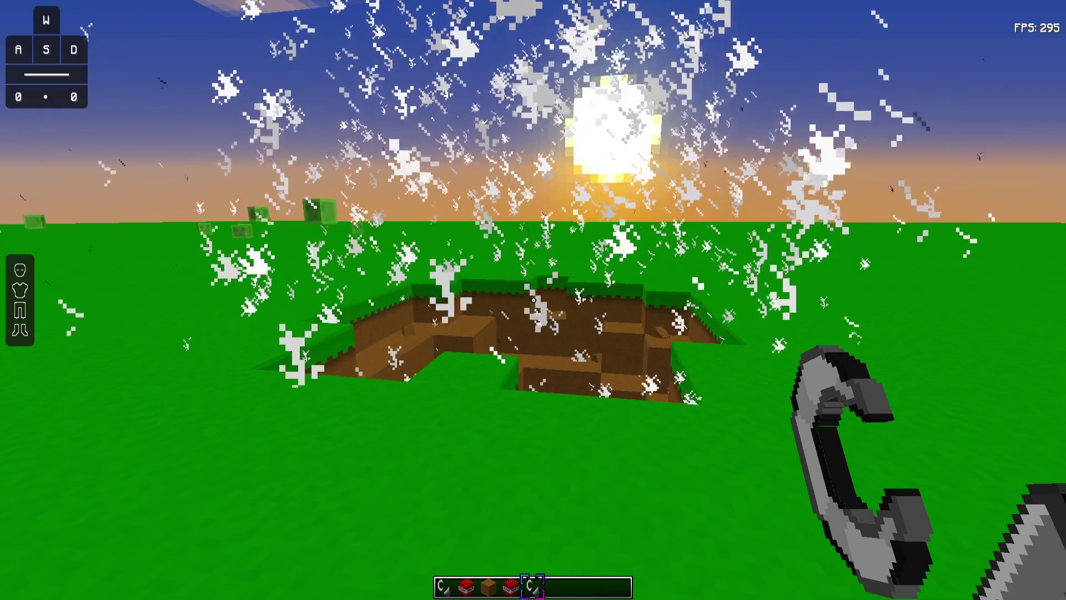
- View the Vida de boss settings and leave the mods settings
{"action": "key", "text": "Shift_R"}
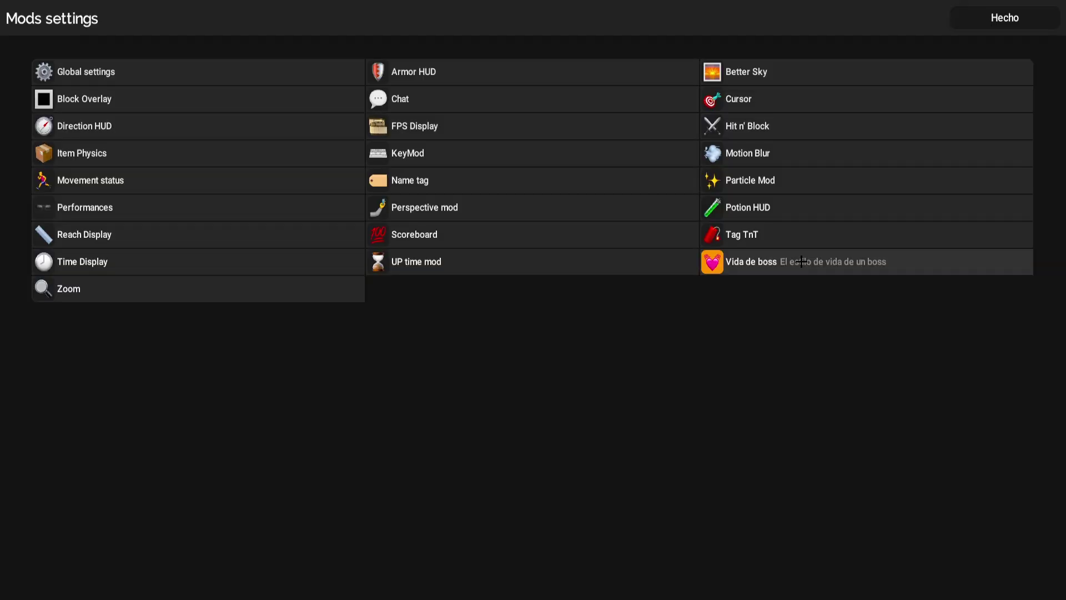
{"action": "left_click", "coordinate": [801, 261]}
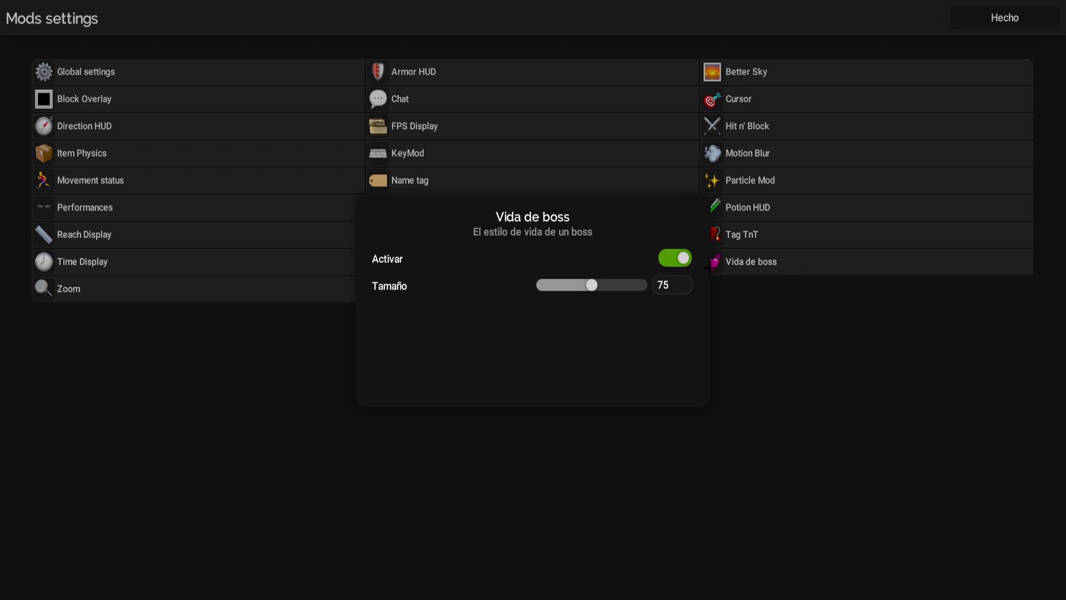
{"action": "left_click", "coordinate": [821, 329]}
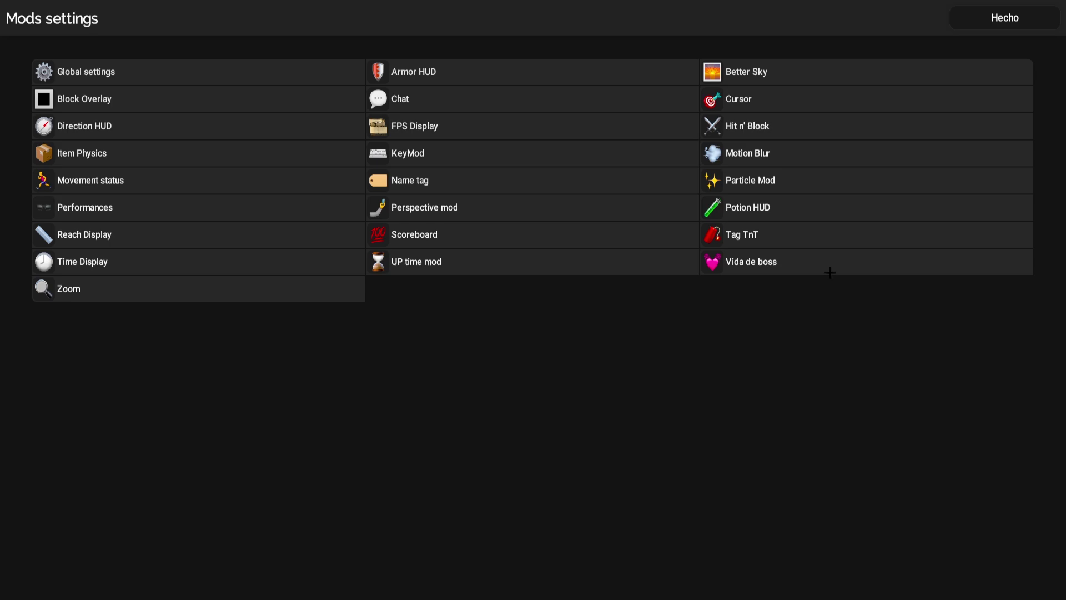
{"action": "left_click", "coordinate": [1005, 17]}
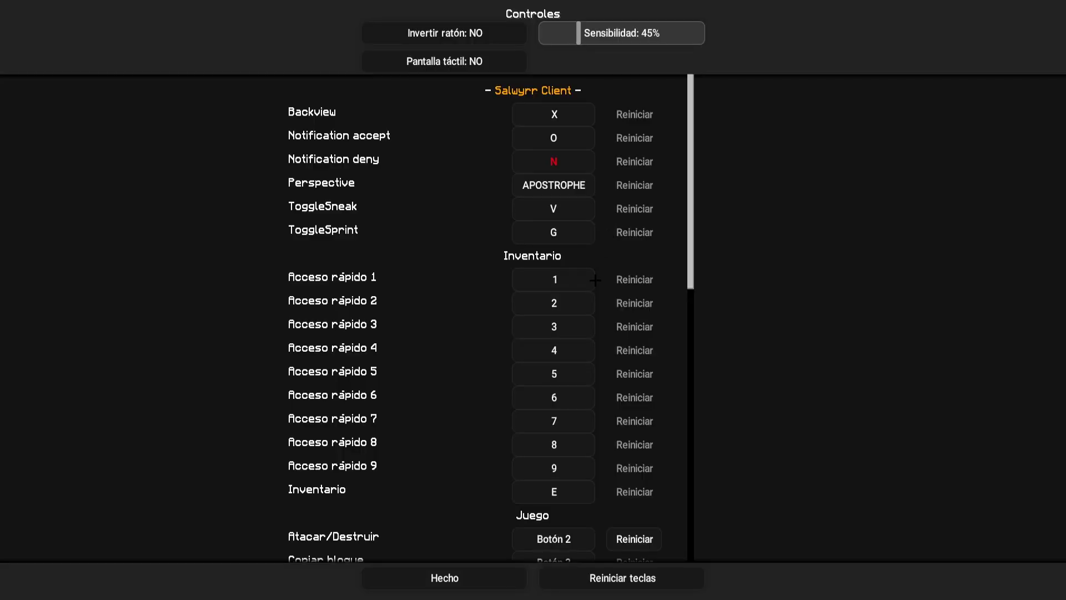
- Rebind the Salwyrr Client controls, assigning Perspective to J and Notification deny to the Right arrow
{"action": "left_click", "coordinate": [533, 176]}
{"action": "key", "text": "j"}
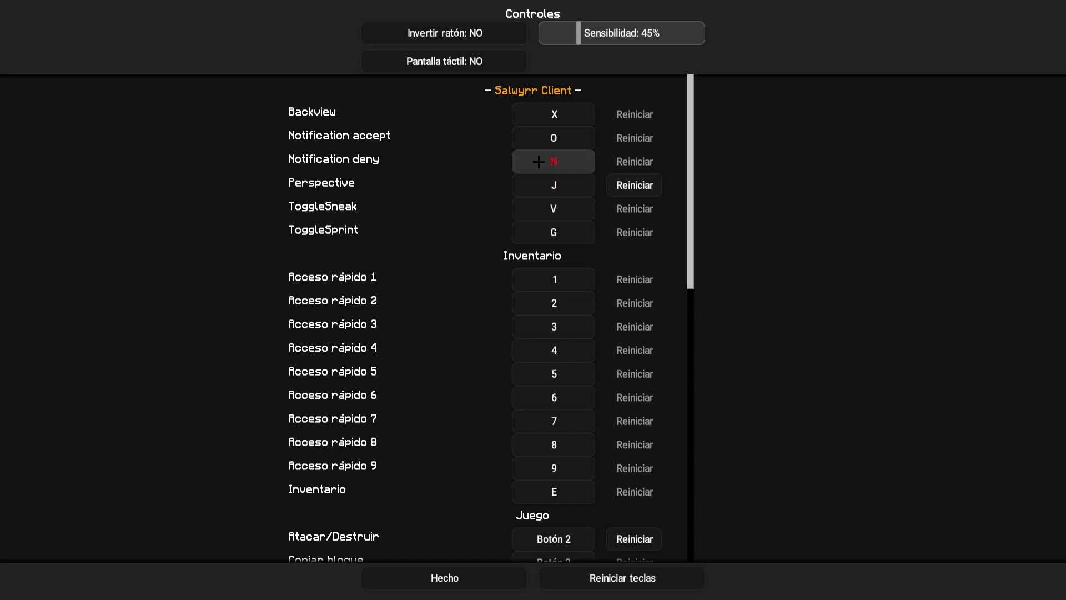
{"action": "left_click", "coordinate": [539, 162]}
{"action": "key", "text": "Right"}
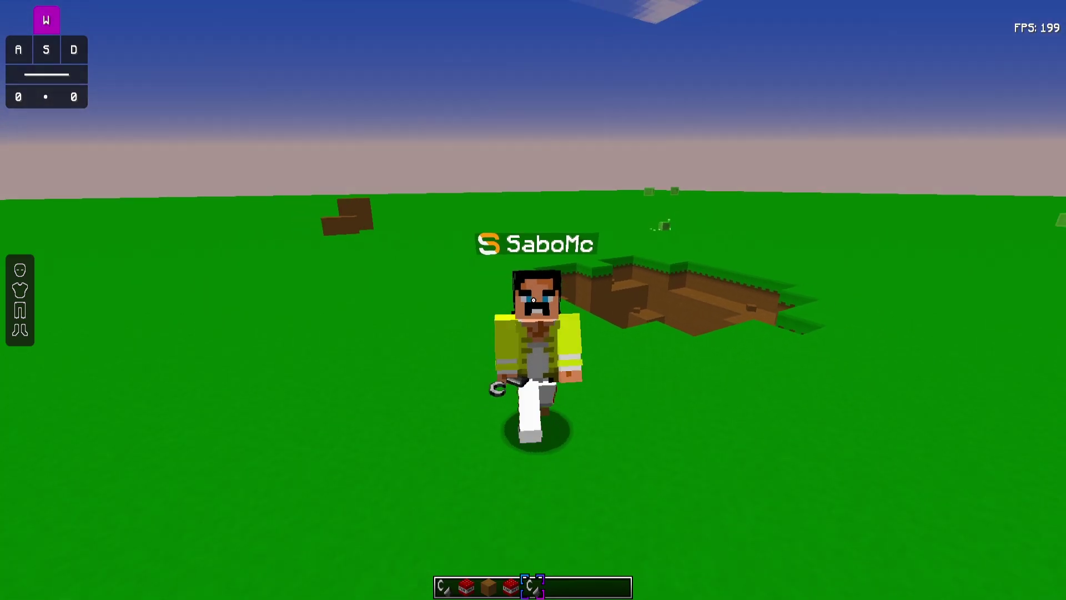
- Test the game's camera views while running and jumping with the character
{"action": "key", "text": "F5"}
{"action": "key", "text": "space"}
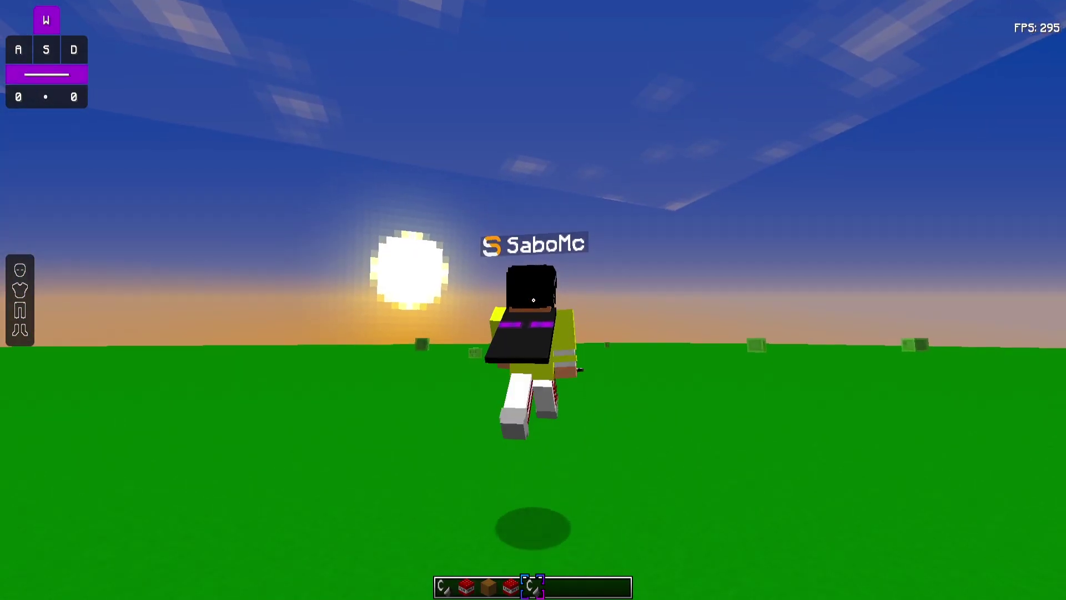
{"action": "key", "text": "F5"}
{"action": "key", "text": "F5"}
{"action": "key", "text": "F5"}
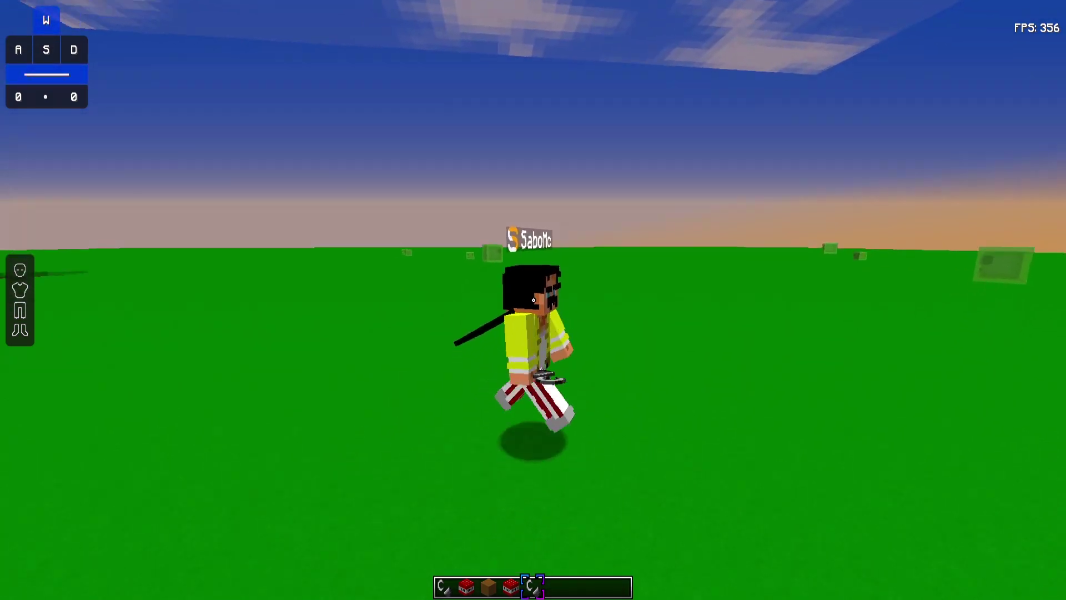
- Move the FPS display to the top centre, the key display to the top-right corner and the Potion HUD to the middle of the right edge
{"action": "key", "text": "Shift_R"}
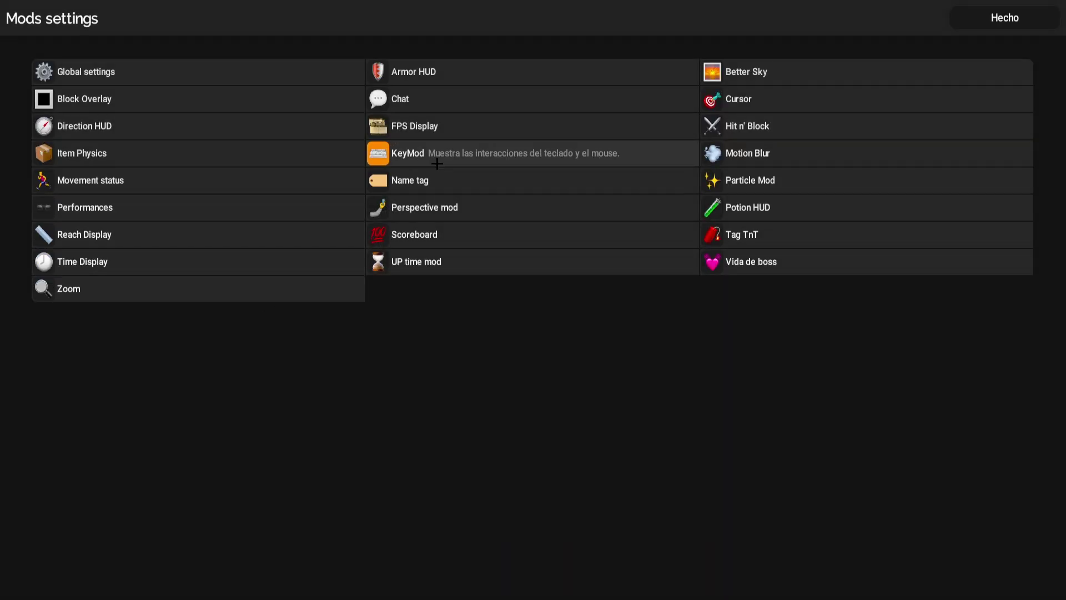
{"action": "left_click", "coordinate": [416, 161]}
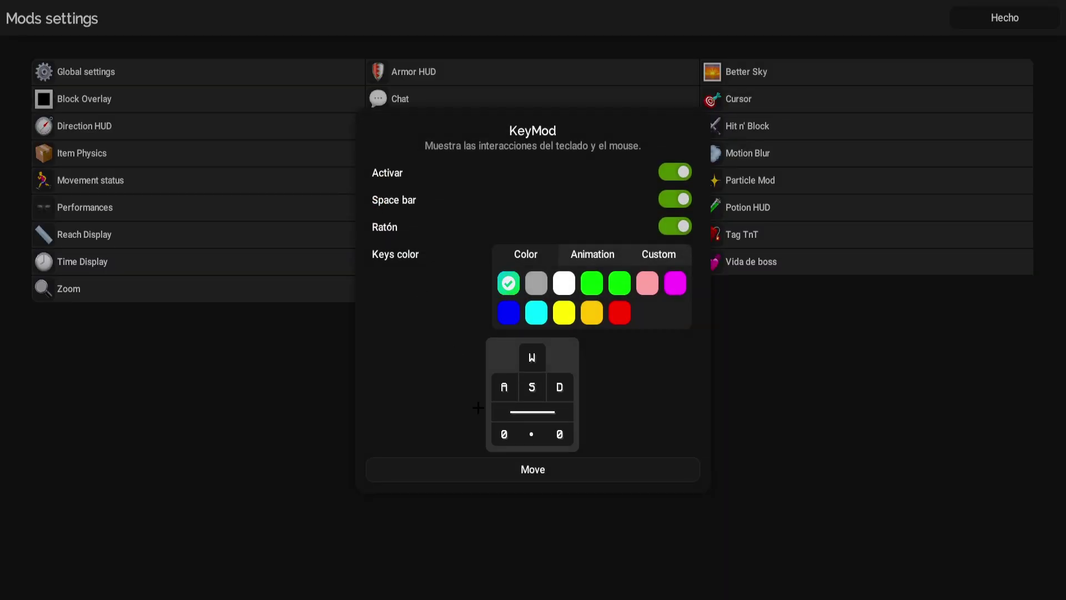
{"action": "left_click", "coordinate": [533, 470]}
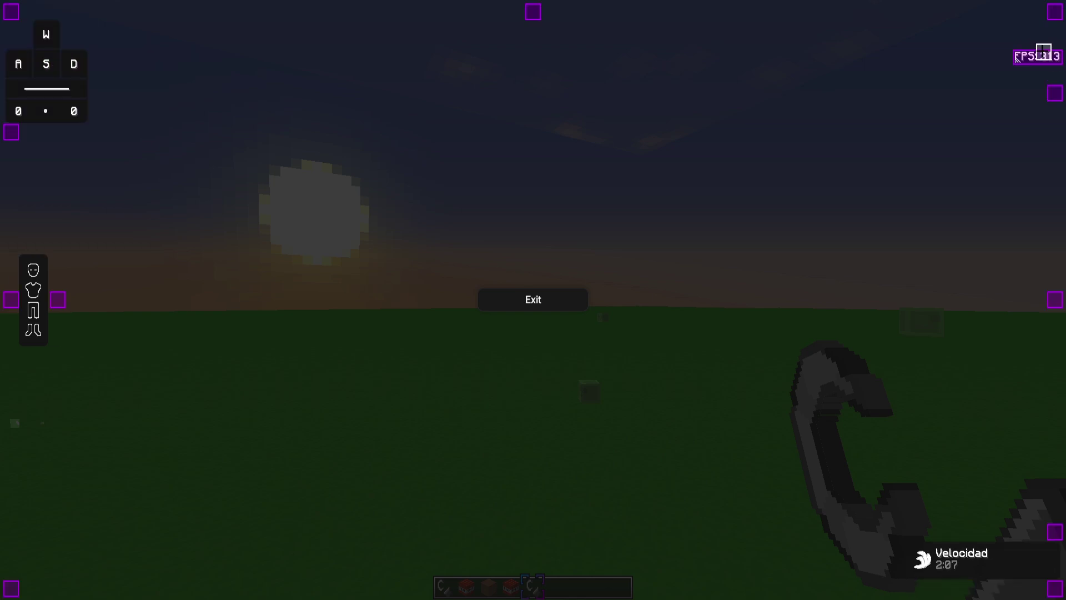
{"action": "left_click", "coordinate": [1017, 58]}
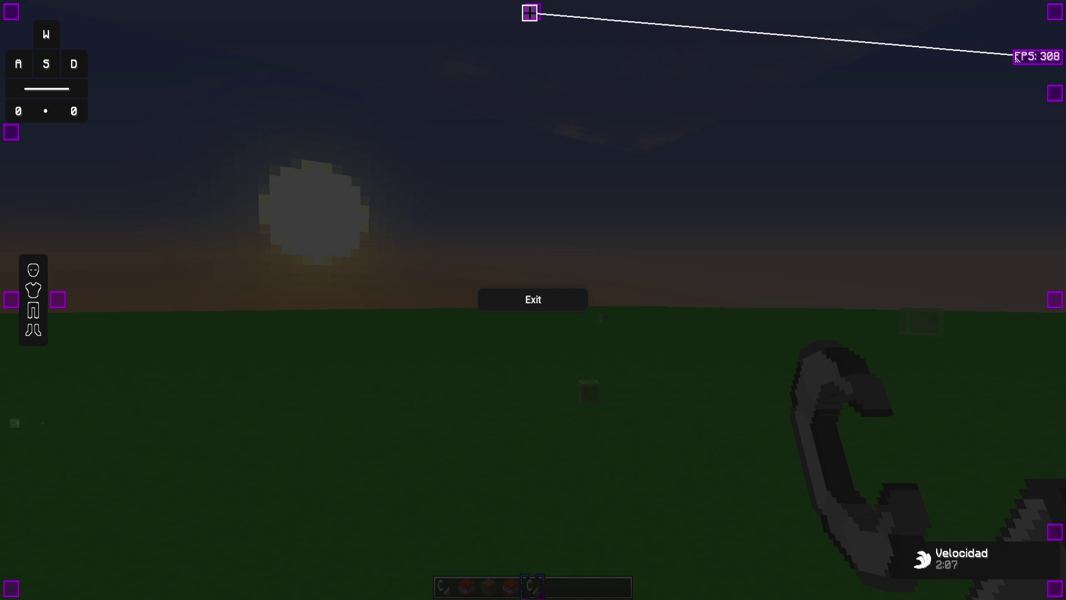
{"action": "left_click_drag", "start_coordinate": [1016, 58], "coordinate": [532, 10]}
{"action": "left_click_drag", "start_coordinate": [41, 77], "coordinate": [1017, 79]}
{"action": "left_click_drag", "start_coordinate": [986, 575], "coordinate": [1058, 299]}
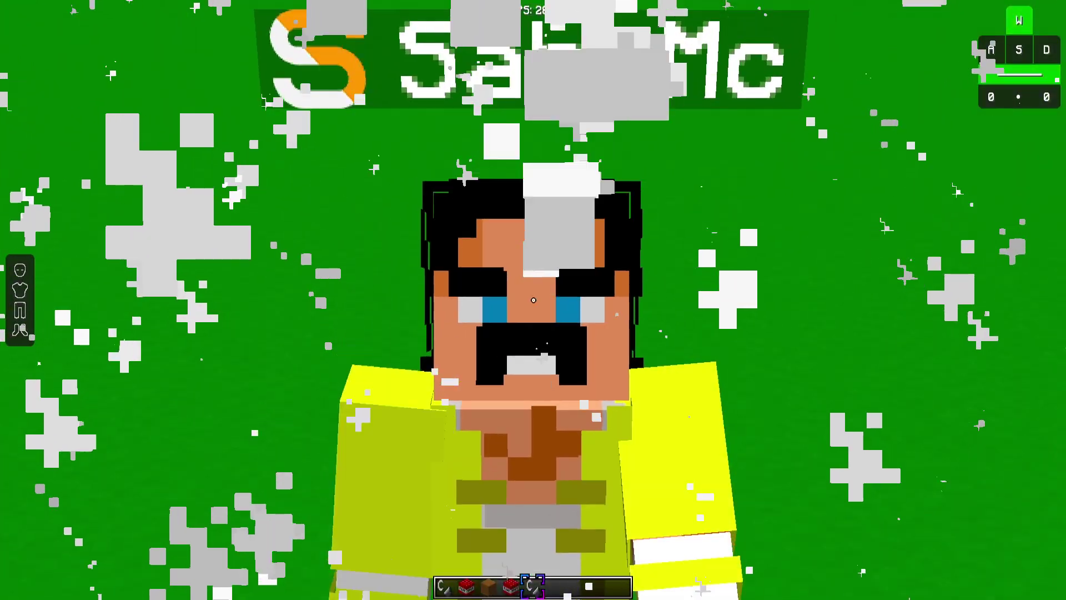
{"action": "key", "text": "w"}
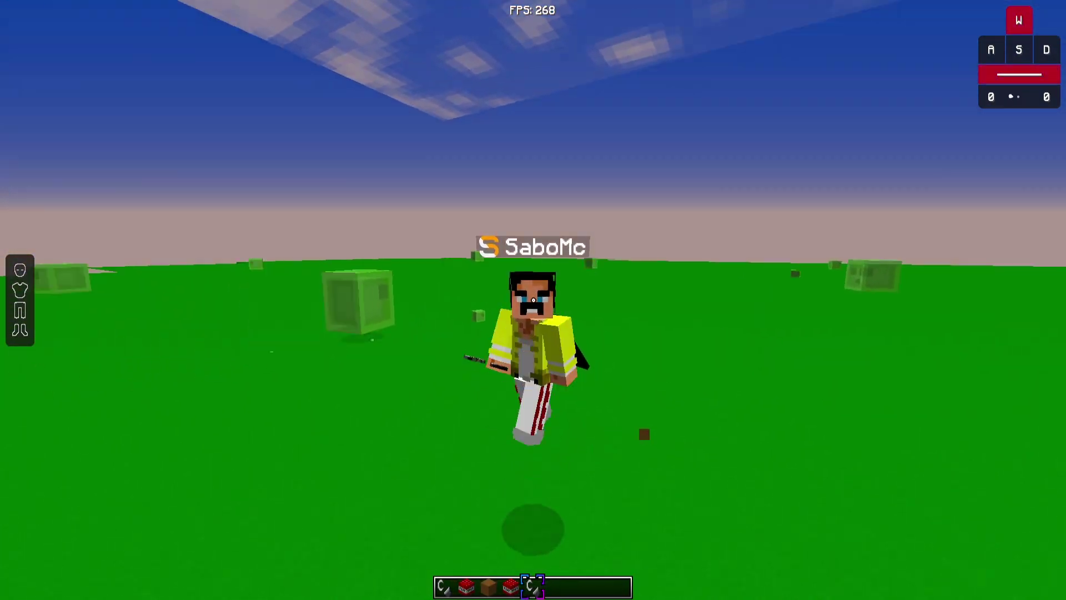